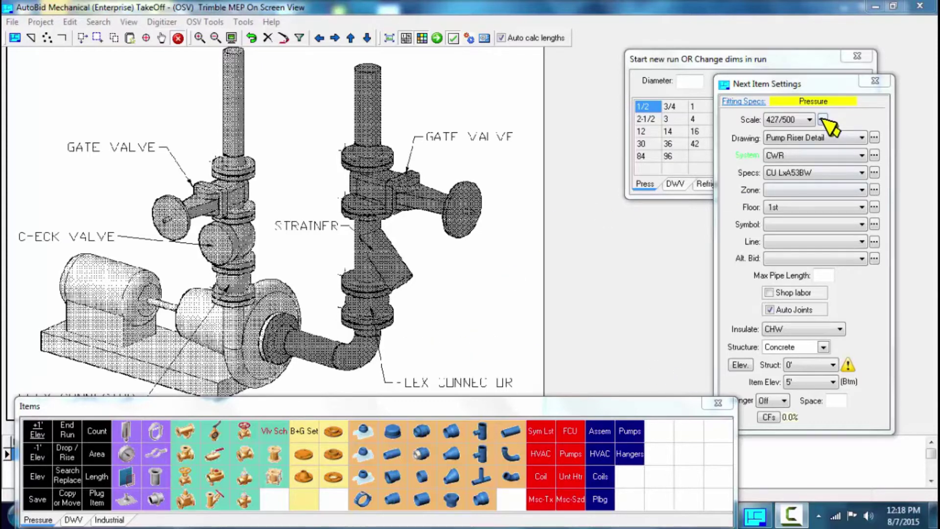
# - Calibrate the drawing scale to 1/1 by measuring the pipe's two ends as 5 feet
pyautogui.click(822, 119)
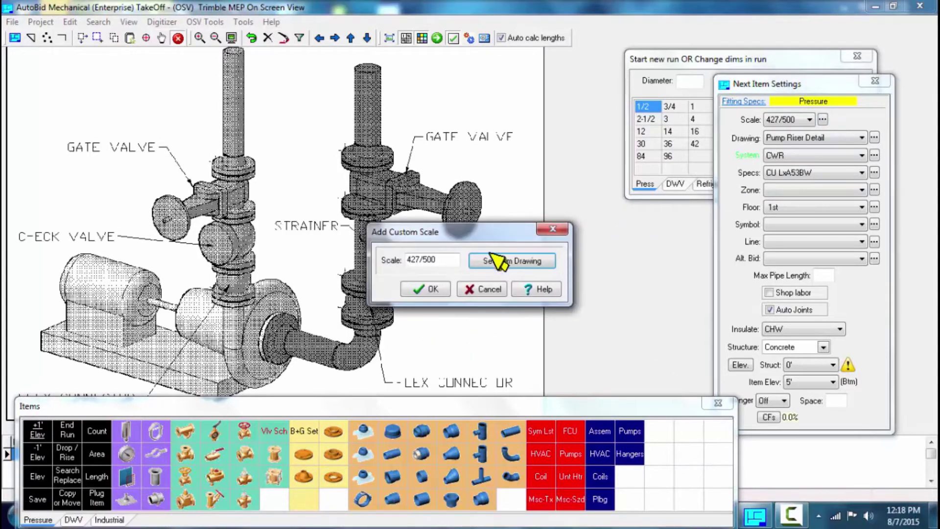
pyautogui.click(516, 261)
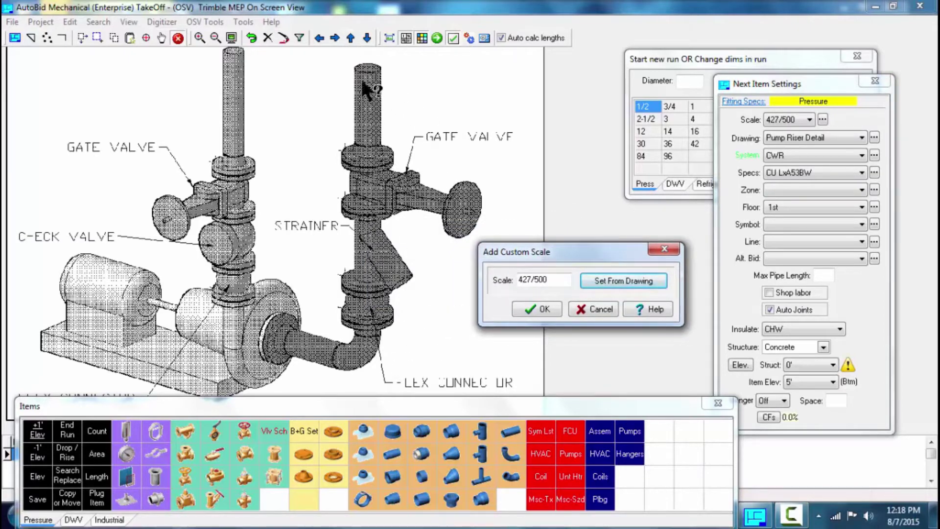
pyautogui.click(592, 282)
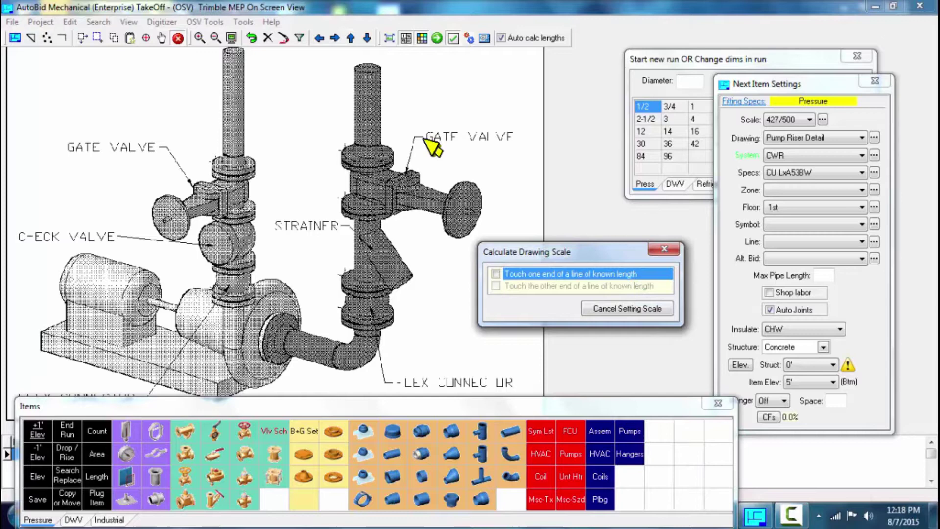
pyautogui.click(371, 69)
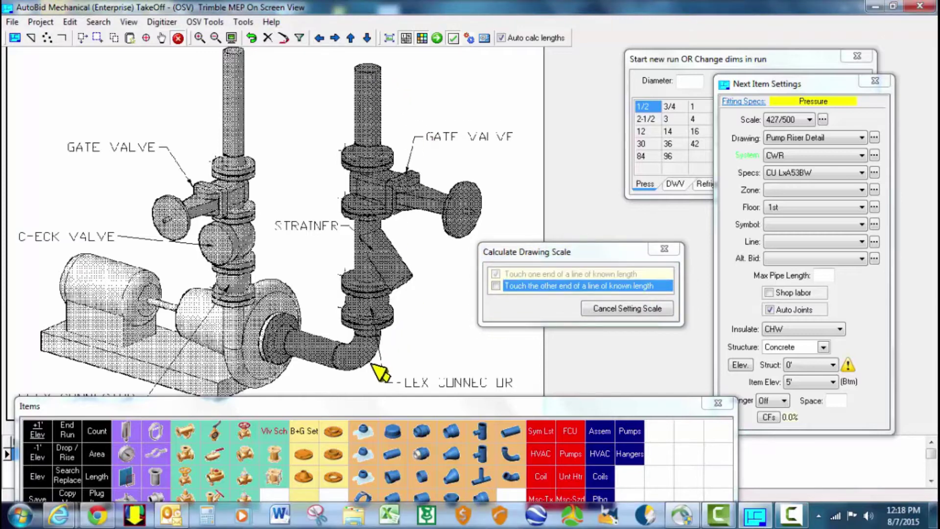
pyautogui.click(372, 364)
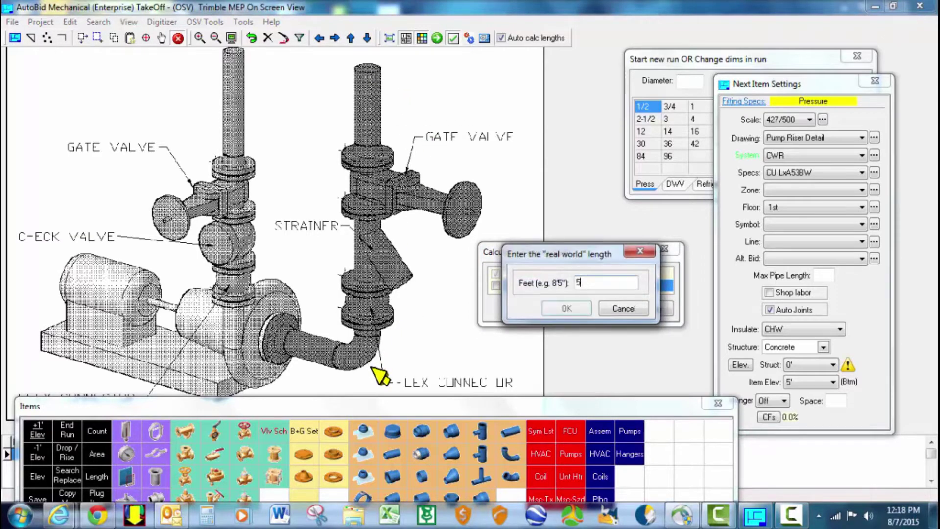
pyautogui.press('Return')
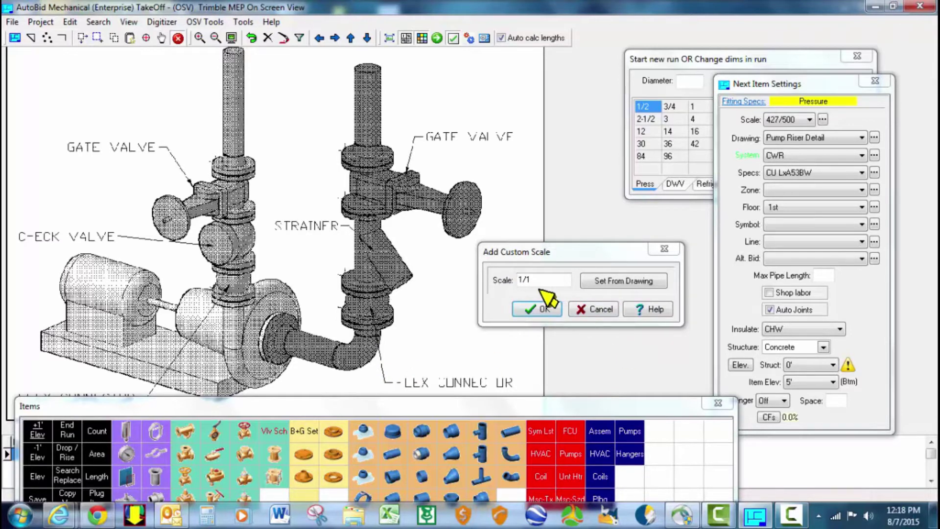
pyautogui.click(538, 310)
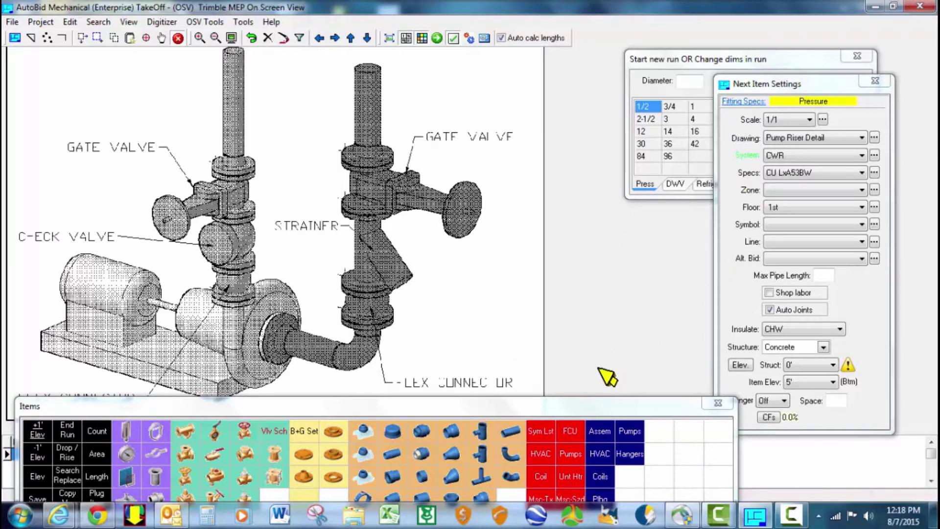
# - Trace a 6-inch pipe run from the right riser top down to the gate valve, placing the valve
pyautogui.click(697, 60)
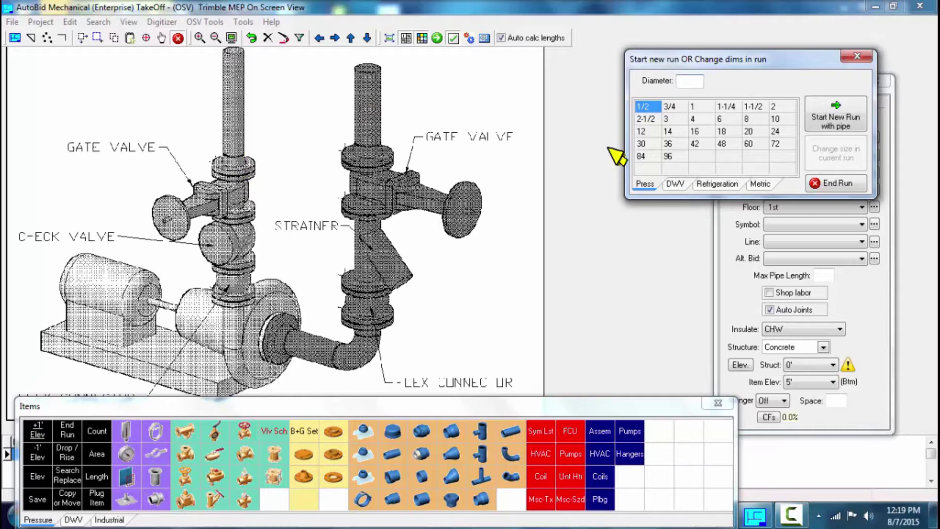
pyautogui.click(728, 119)
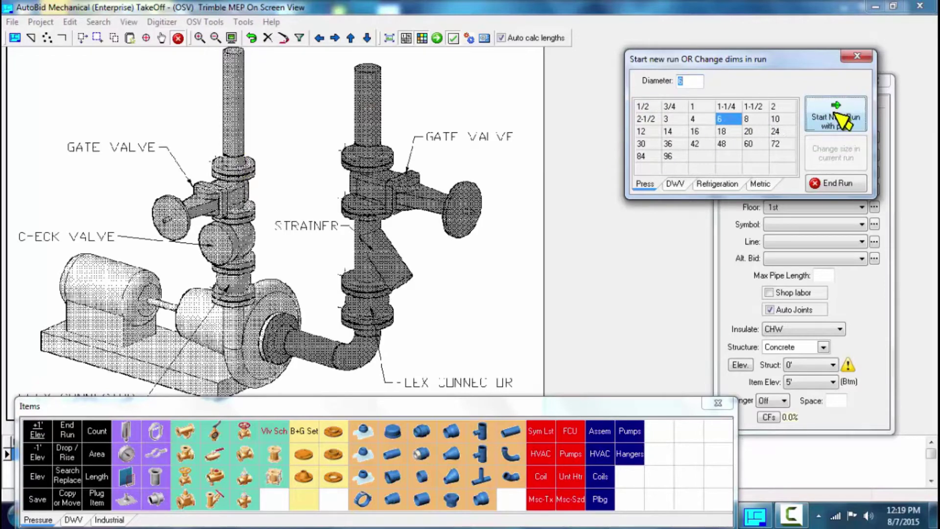
pyautogui.click(843, 120)
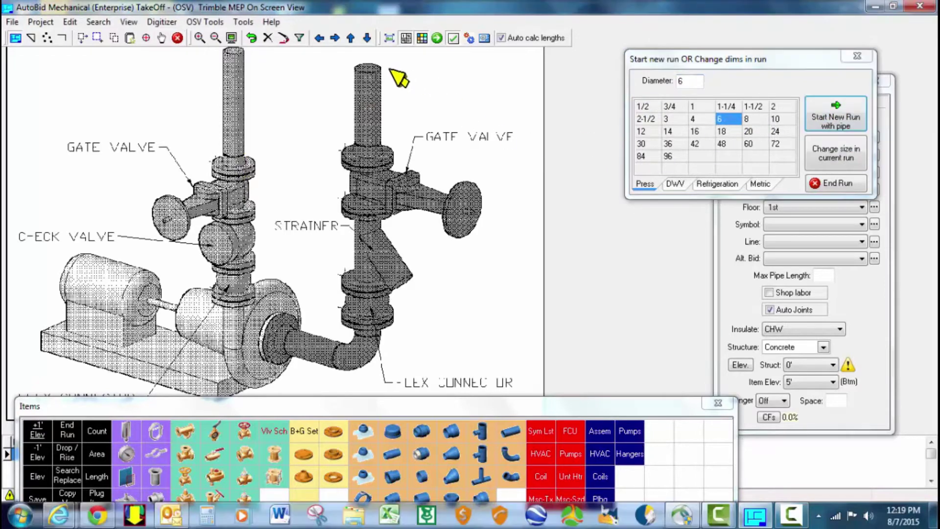
pyautogui.click(367, 196)
pyautogui.click(245, 432)
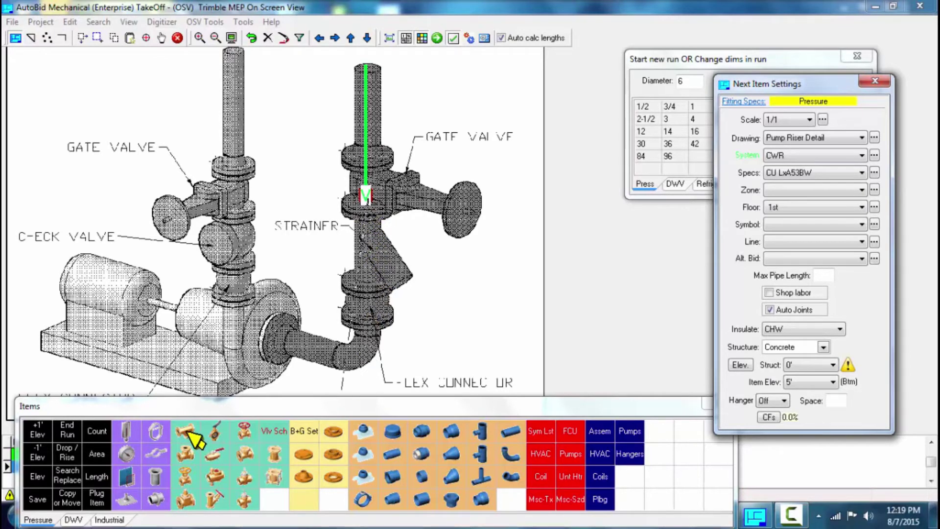
# - Add a strainer and a flex connector to the 6-inch run
pyautogui.click(194, 438)
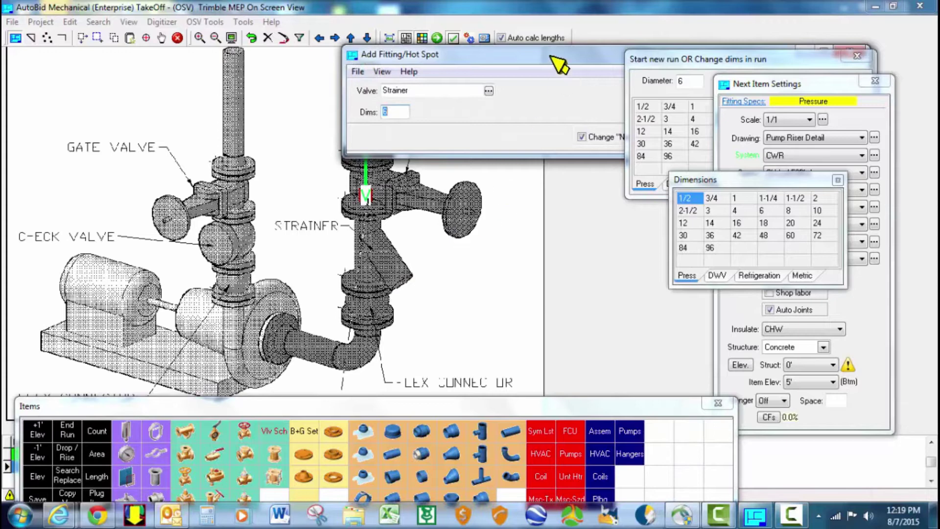
pyautogui.click(437, 88)
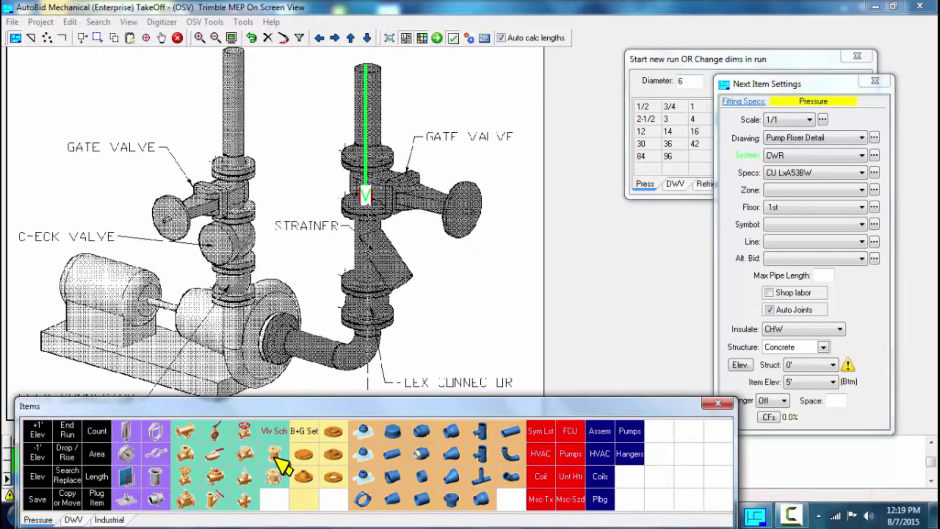
pyautogui.click(275, 457)
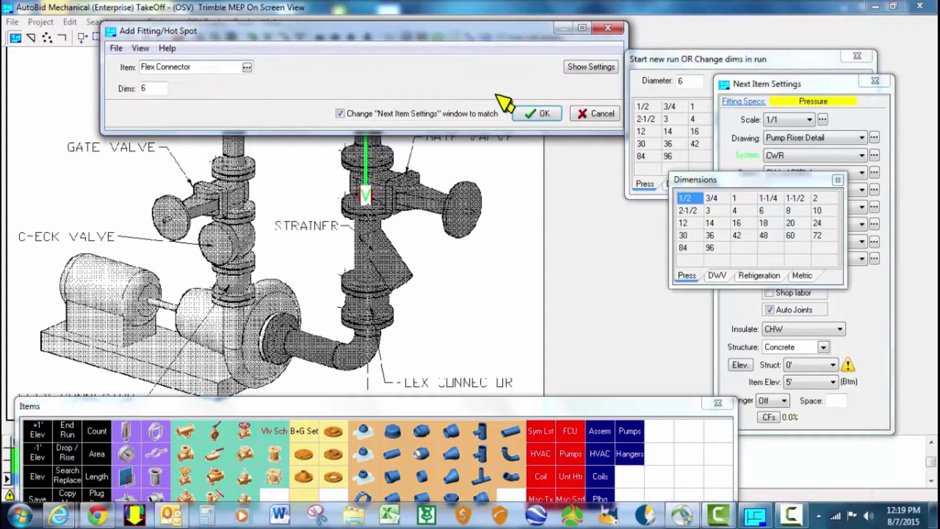
pyautogui.click(537, 113)
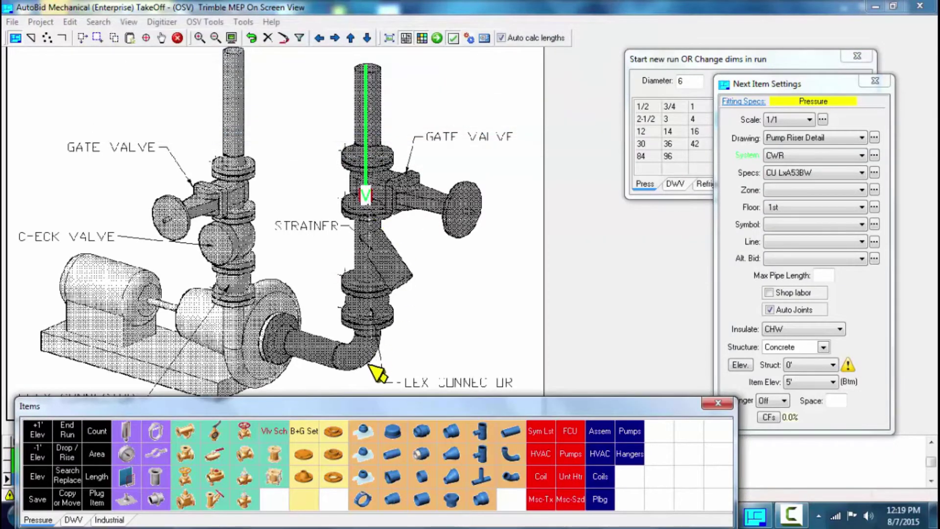
# - Run pipe through the elbow to the pump nozzle, adding a weldneck flange and bolt-and-nut set
pyautogui.click(370, 367)
pyautogui.click(269, 332)
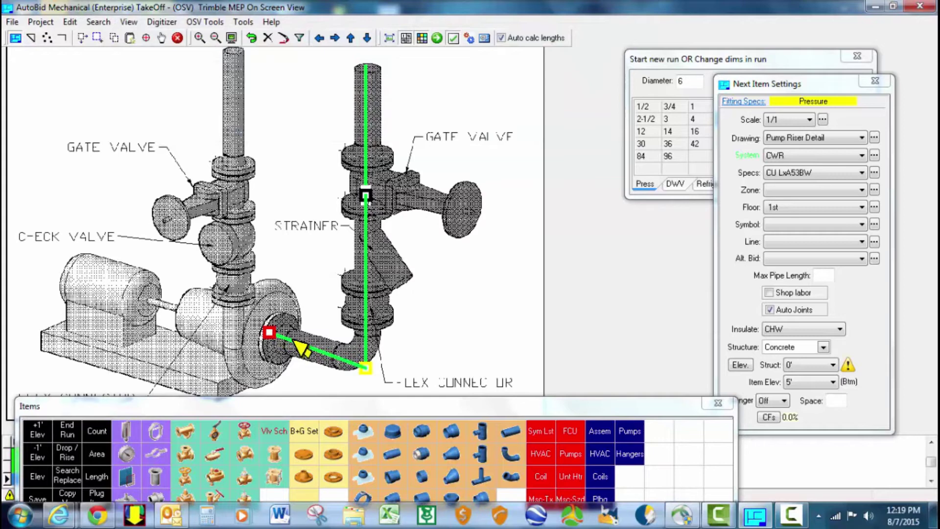
pyautogui.click(300, 474)
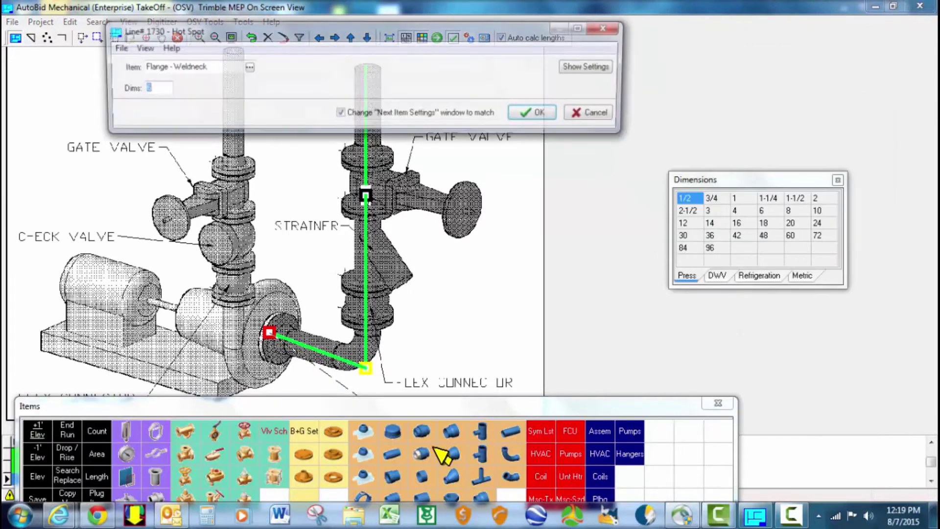
pyautogui.click(547, 114)
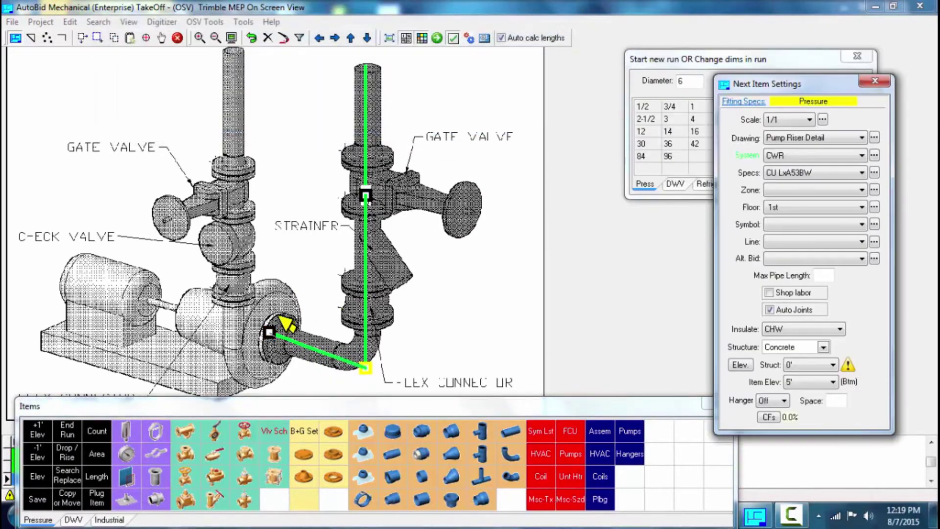
pyautogui.rightClick(413, 367)
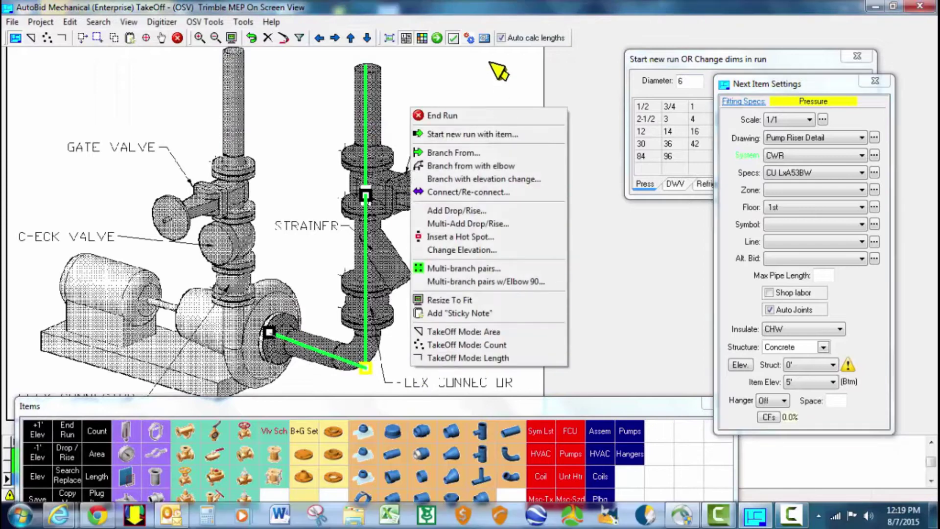
pyautogui.click(440, 154)
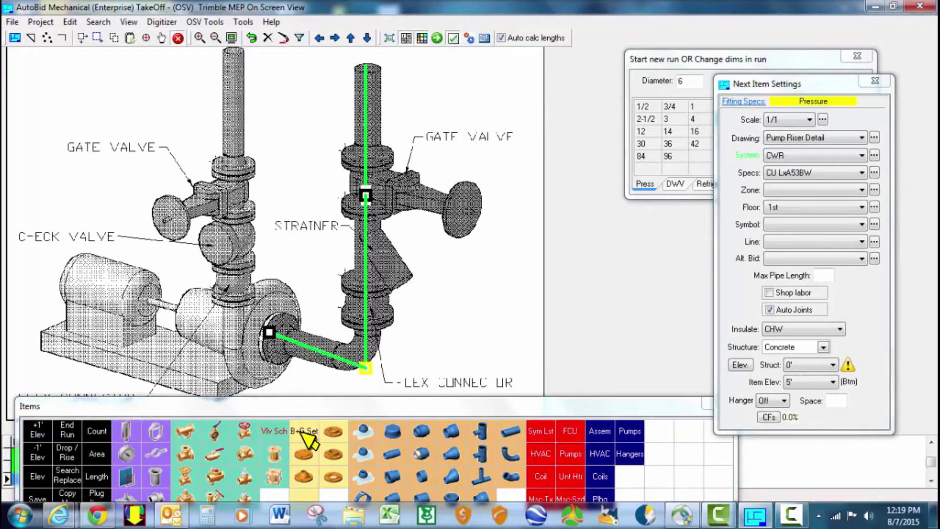
pyautogui.click(303, 431)
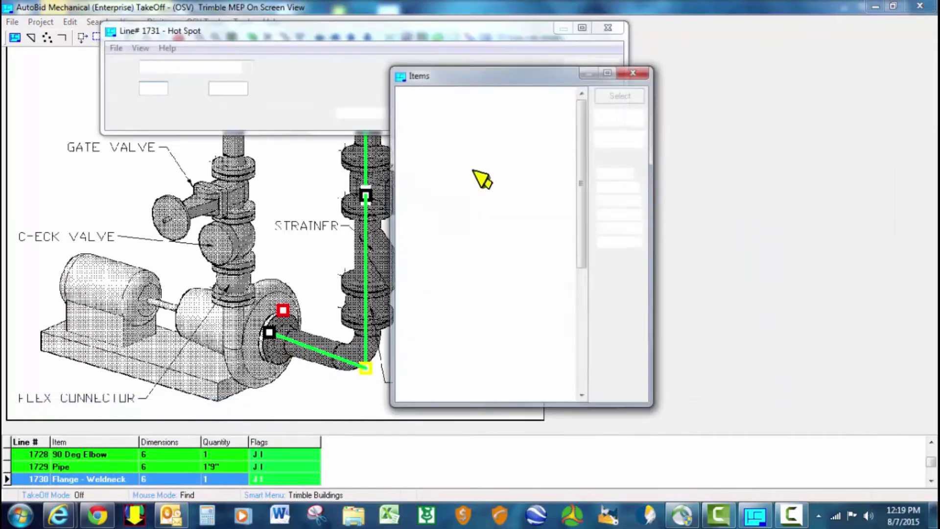
pyautogui.click(551, 114)
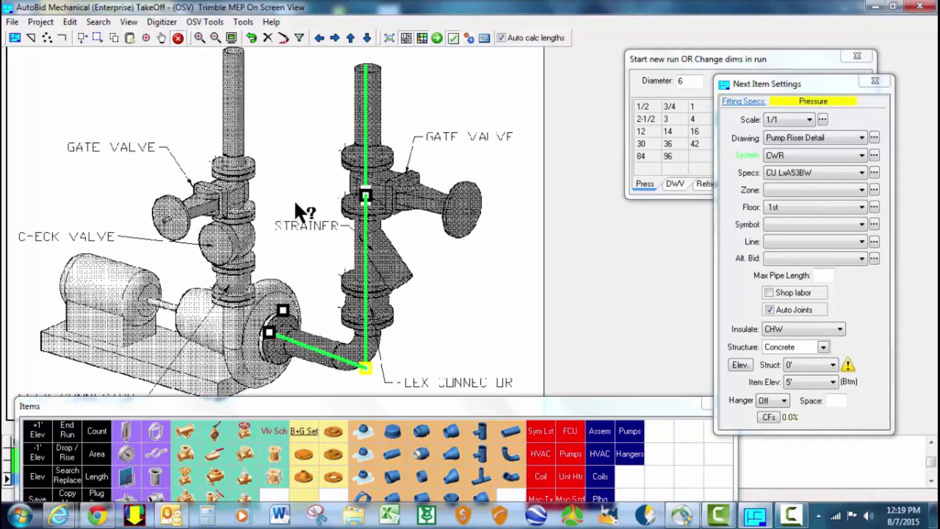
pyautogui.moveTo(283, 210); pyautogui.dragTo(319, 220)
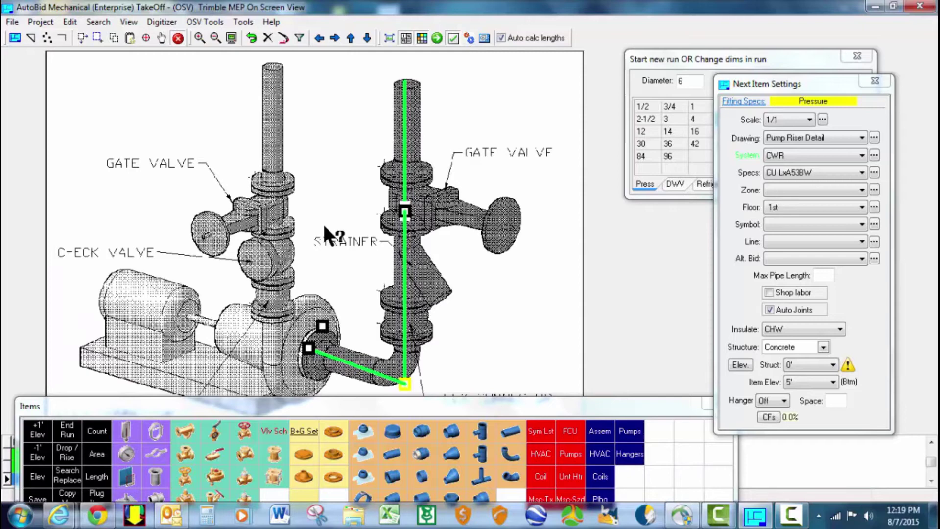
# - Start a 4-inch pipe run from the left riser top down to the left gate valve
pyautogui.rightClick(326, 229)
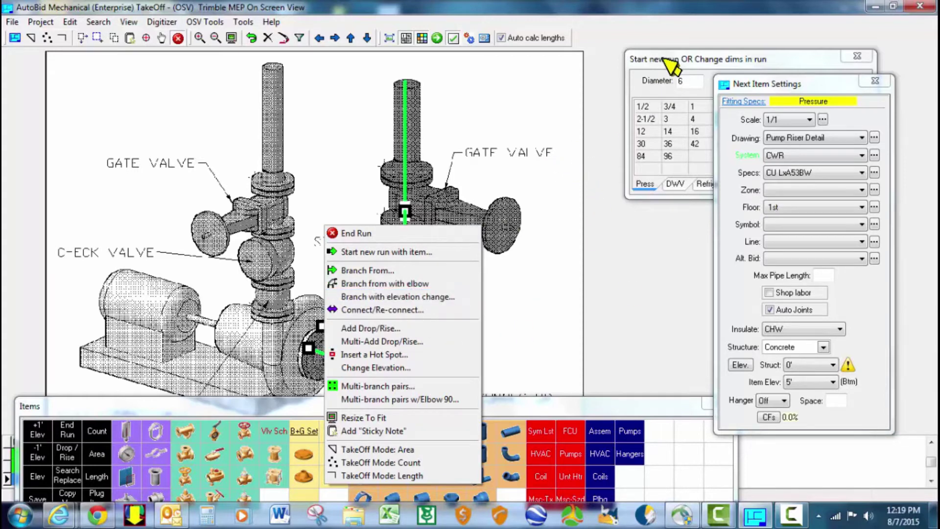
pyautogui.click(677, 61)
pyautogui.click(703, 121)
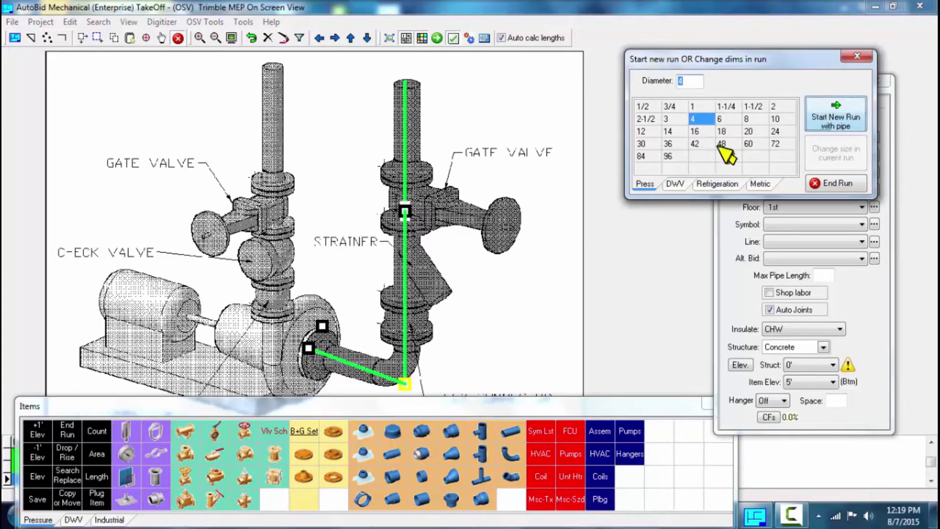
pyautogui.click(269, 218)
pyautogui.click(244, 433)
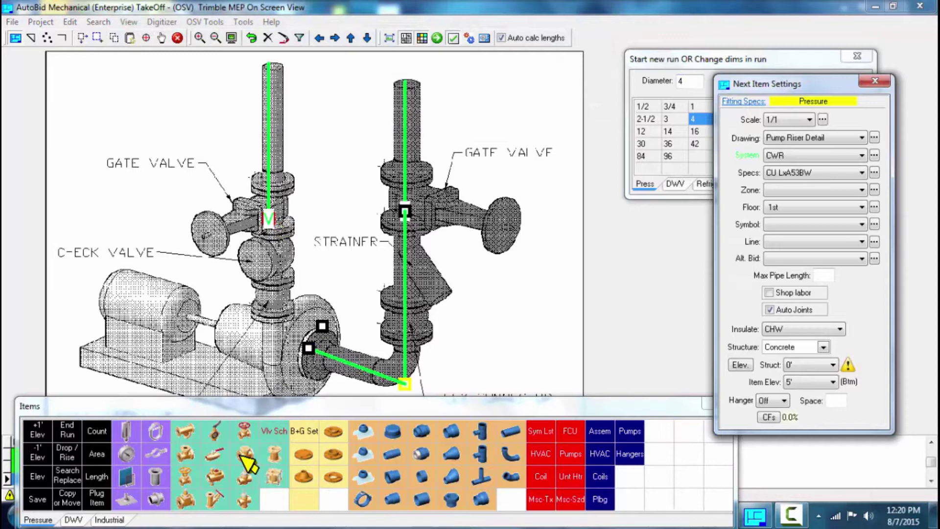
# - Add a Check Vertical valve and a flex connector to the 4-inch run
pyautogui.click(243, 451)
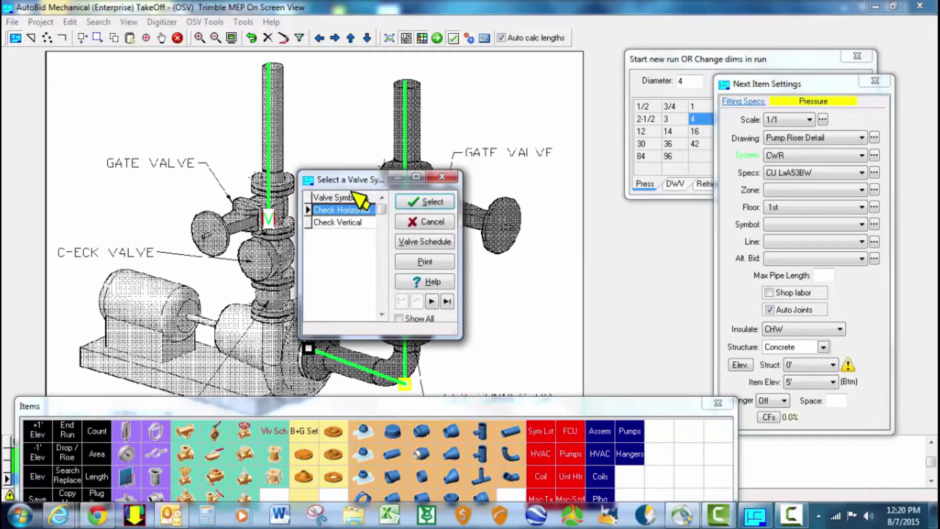
pyautogui.moveTo(348, 177); pyautogui.dragTo(479, 177)
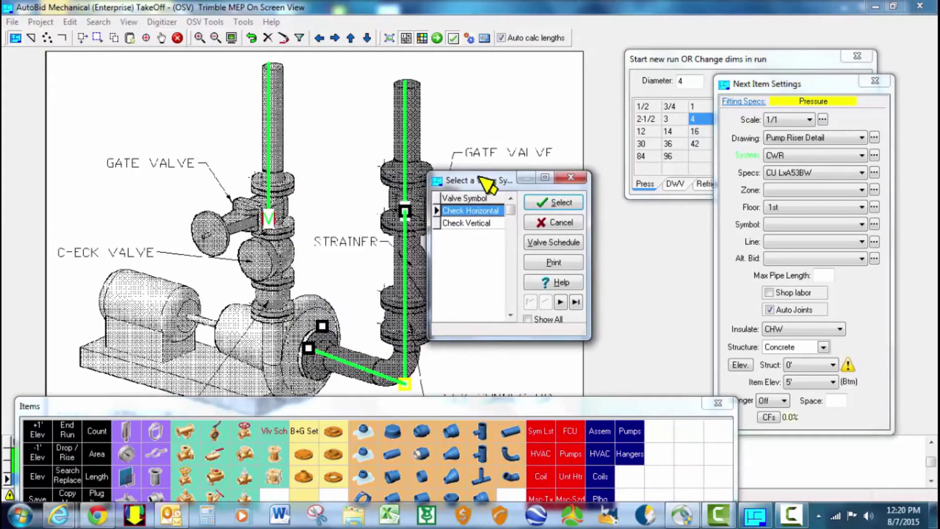
pyautogui.click(479, 224)
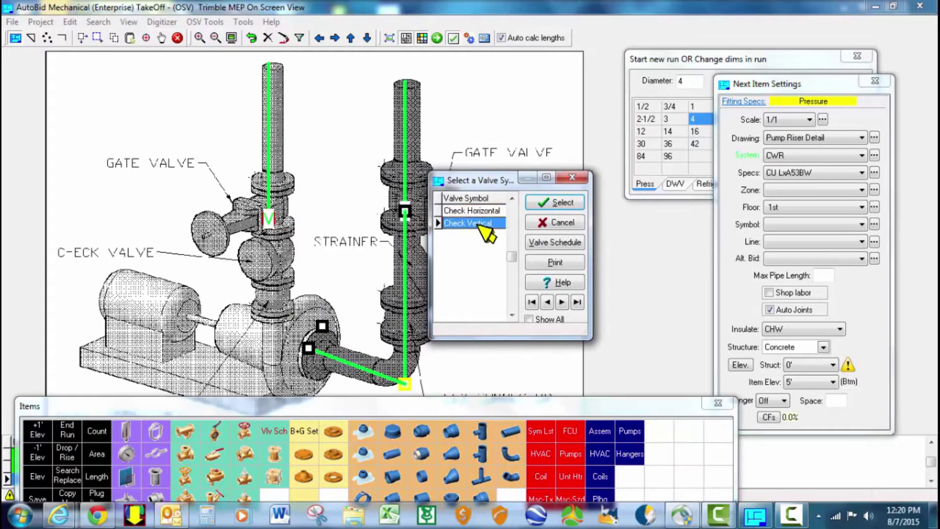
pyautogui.click(558, 204)
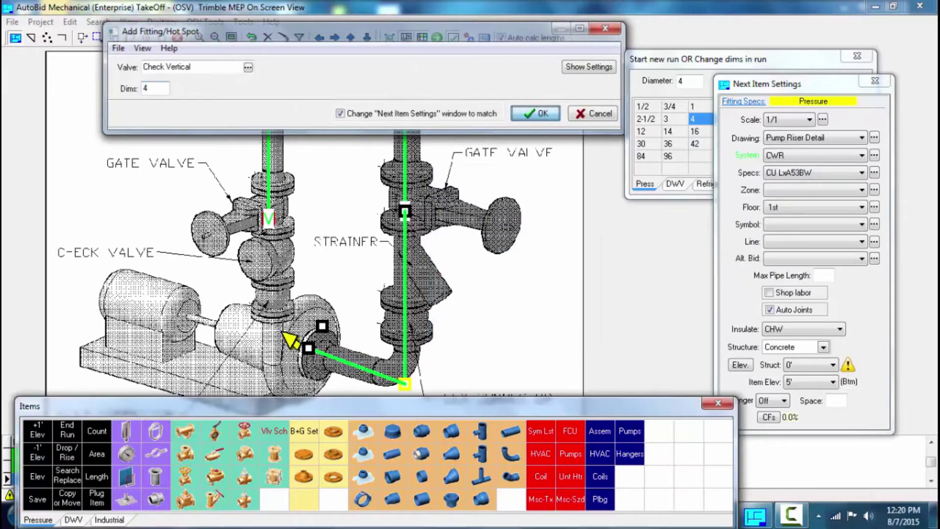
pyautogui.press('Return')
pyautogui.click(275, 454)
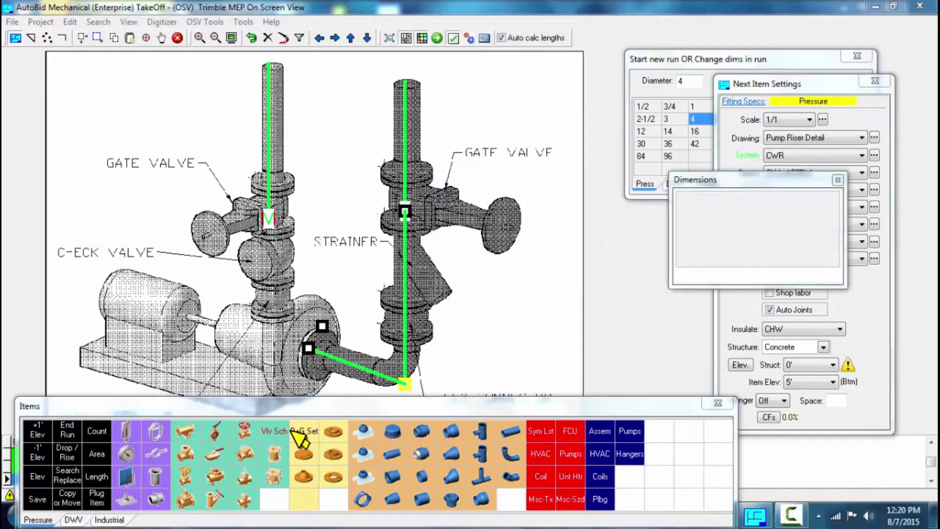
pyautogui.click(542, 113)
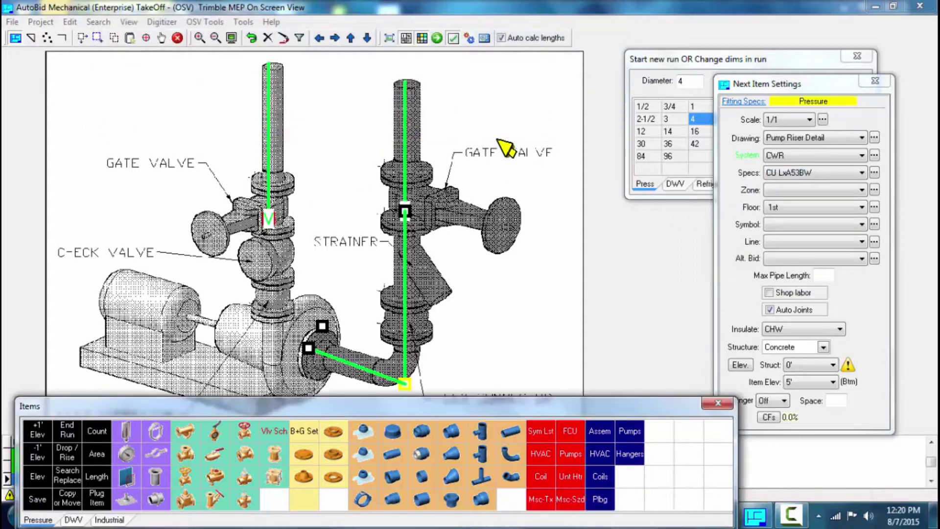
# - End the run and place a Bolt & Nut Set 150# hot spot on the pump
pyautogui.rightClick(500, 281)
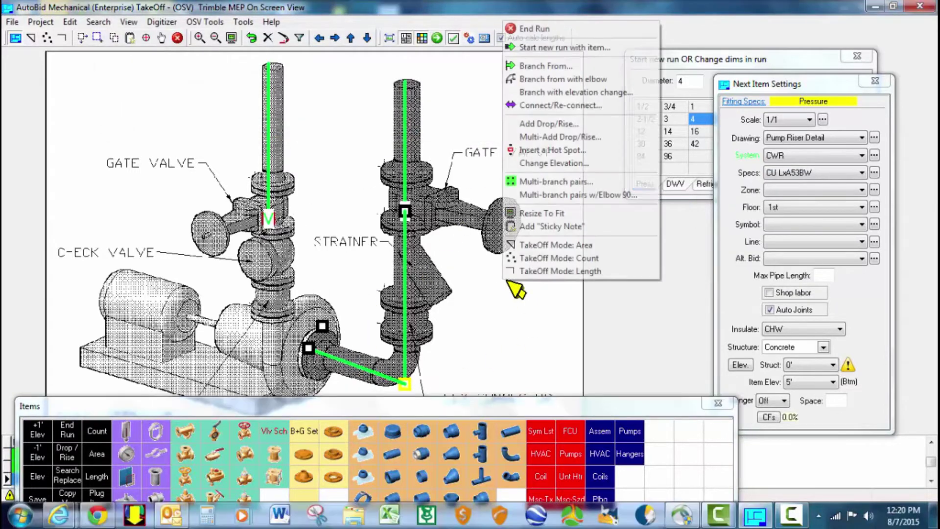
pyautogui.click(531, 29)
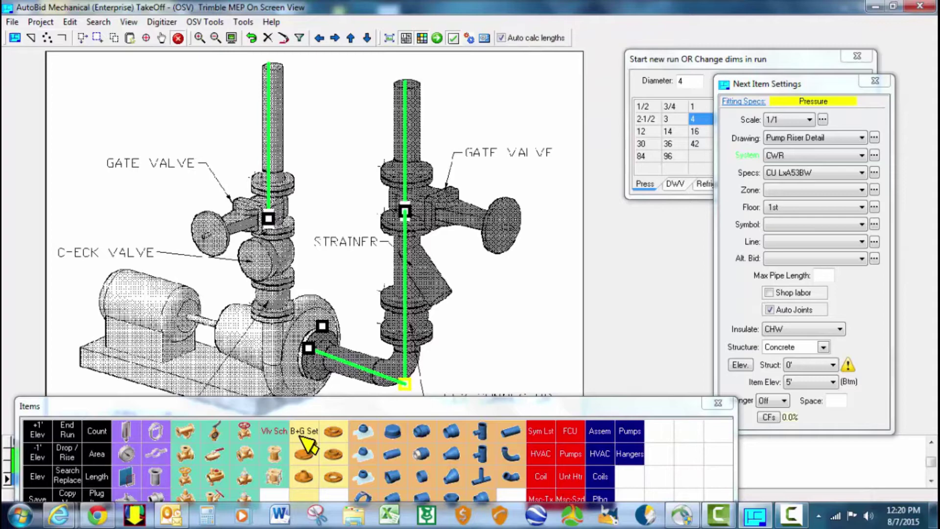
pyautogui.click(298, 404)
pyautogui.click(266, 313)
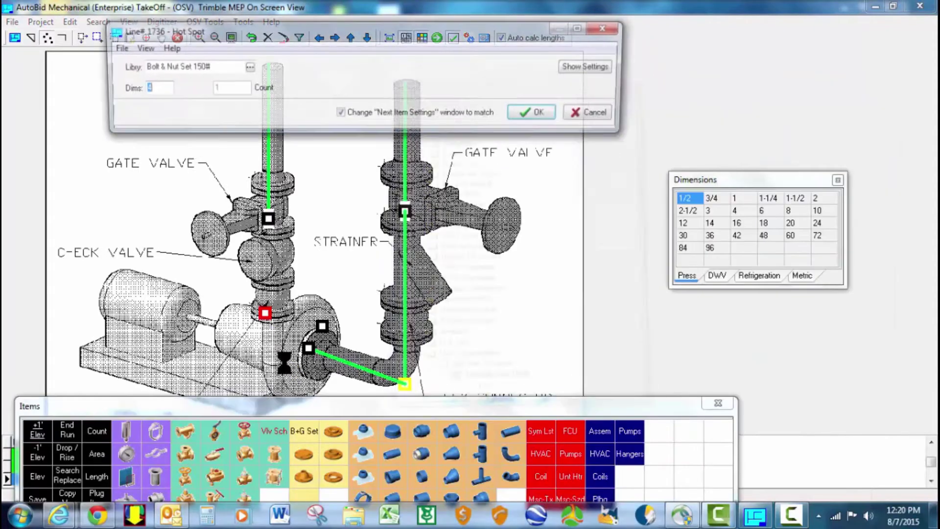
pyautogui.click(537, 114)
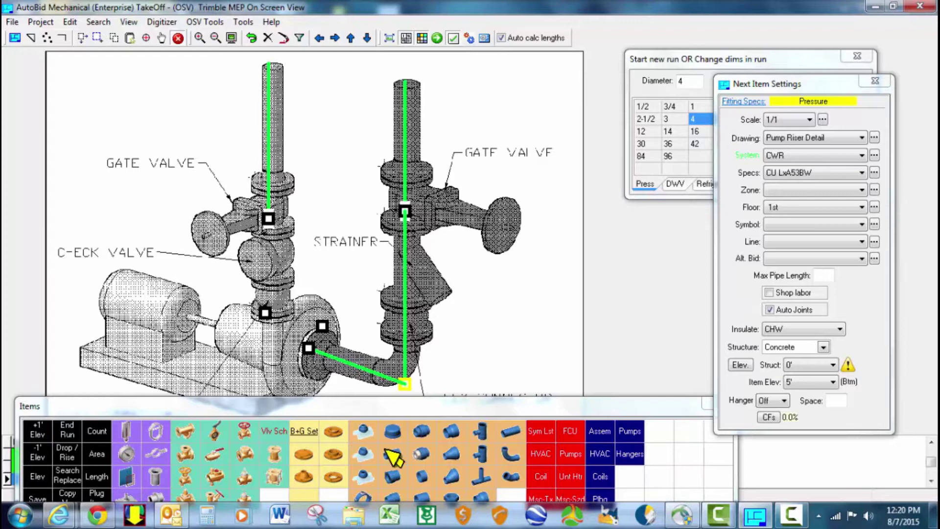
# - Box in the whole pump riser and choose Create an assembly in Box In Options
pyautogui.moveTo(397, 406); pyautogui.dragTo(421, 483)
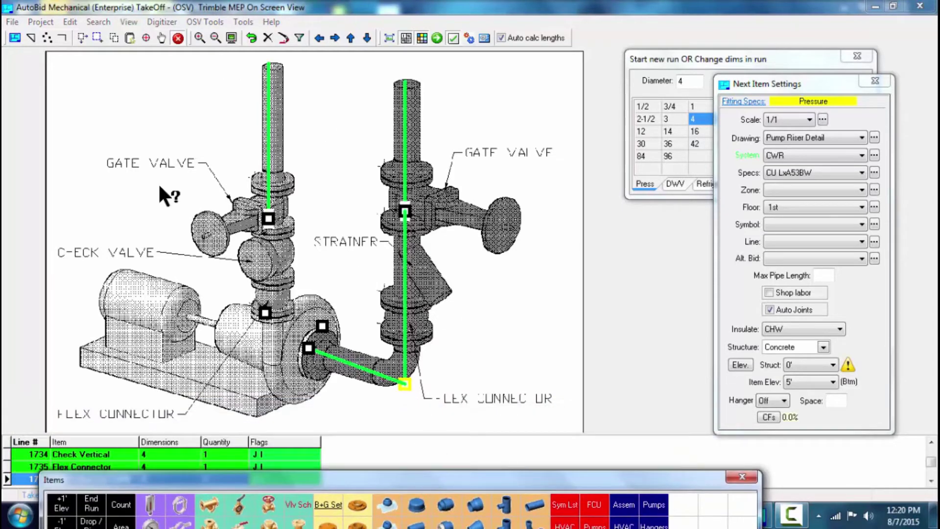
pyautogui.click(98, 38)
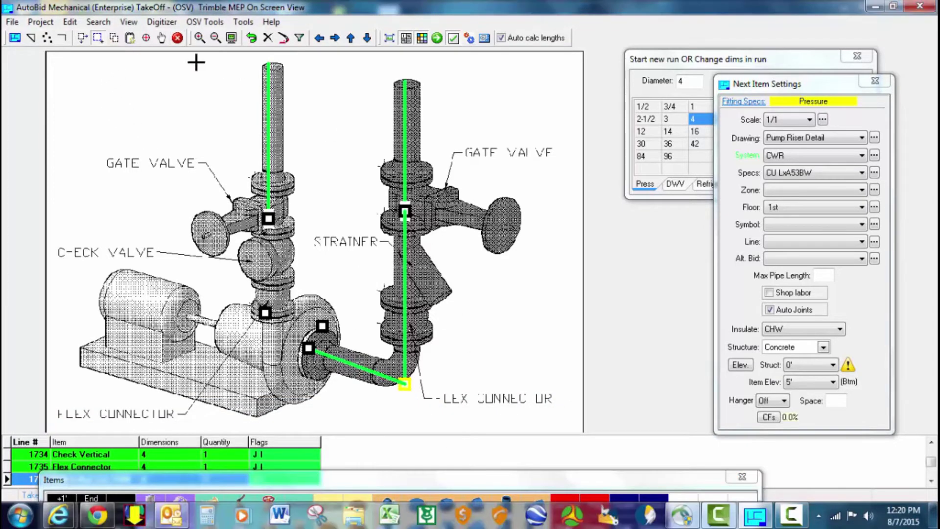
pyautogui.moveTo(448, 311); pyautogui.dragTo(470, 418)
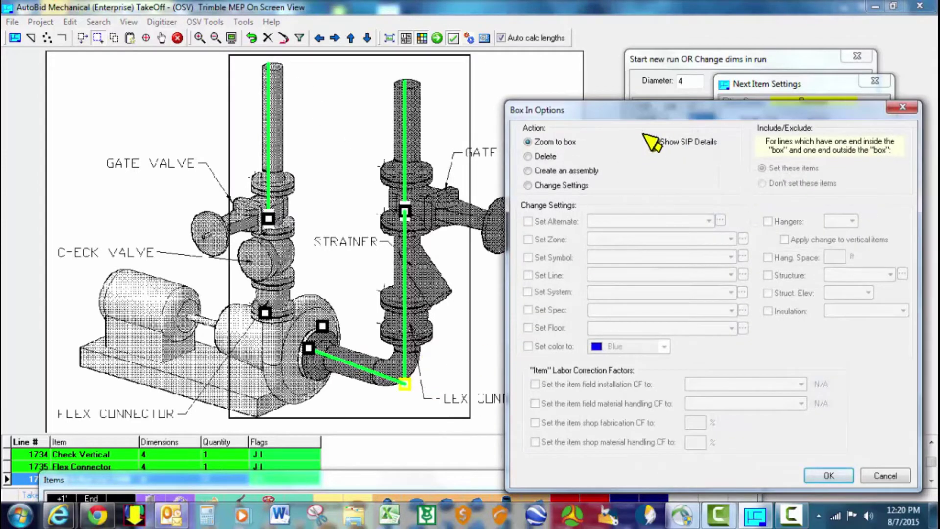
pyautogui.moveTo(646, 110); pyautogui.dragTo(575, 76)
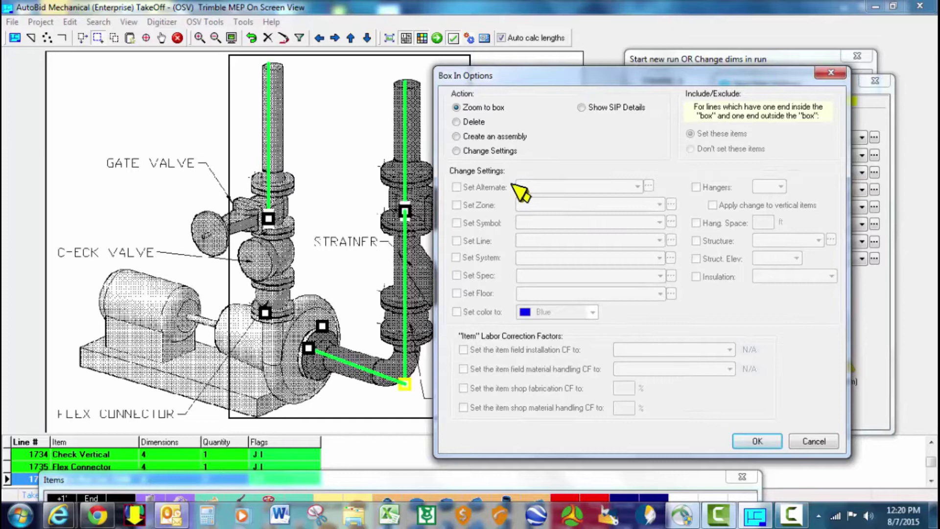
pyautogui.click(456, 136)
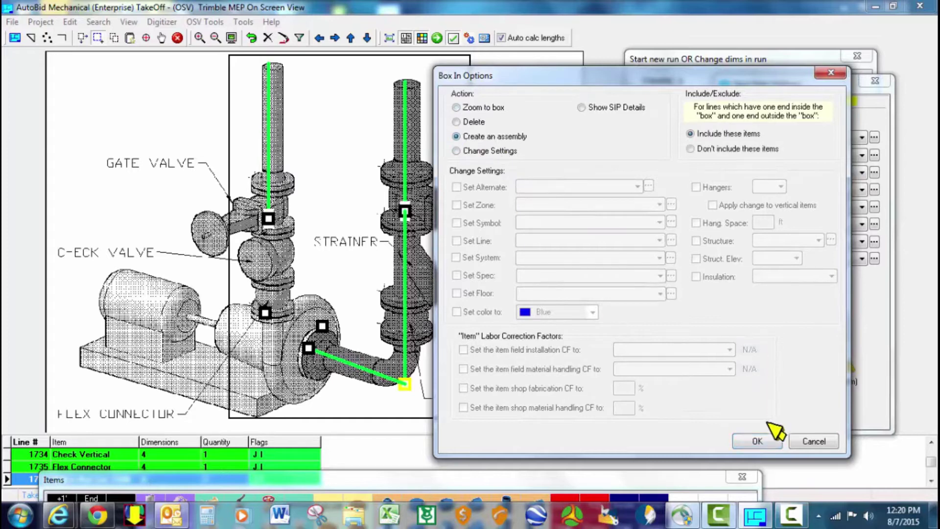
pyautogui.click(758, 441)
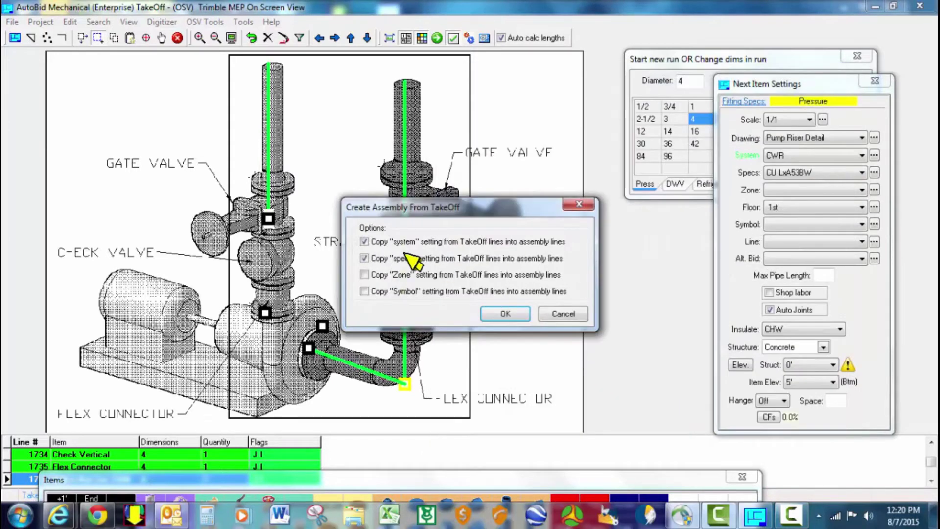
# - Uncheck Copy system and Copy specs, then create the assembly from the takeoff lines
pyautogui.moveTo(455, 211); pyautogui.dragTo(591, 191)
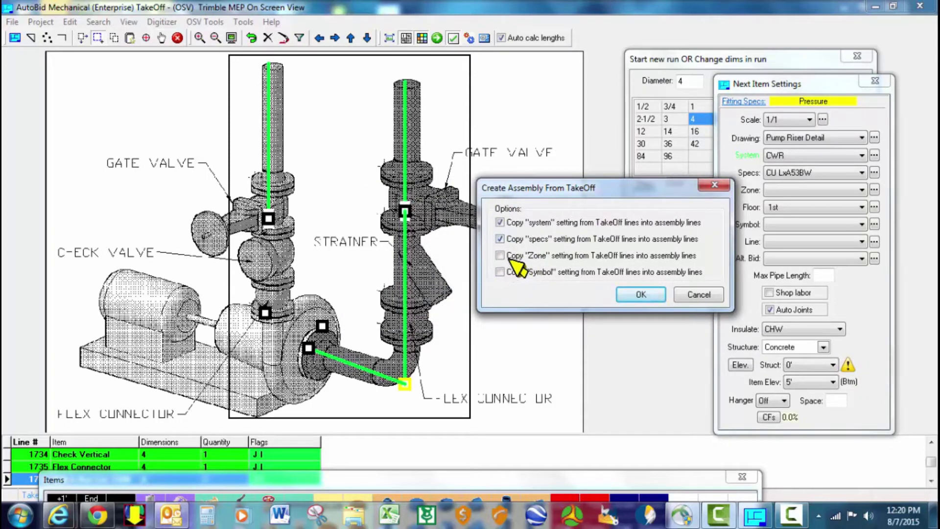
pyautogui.click(499, 222)
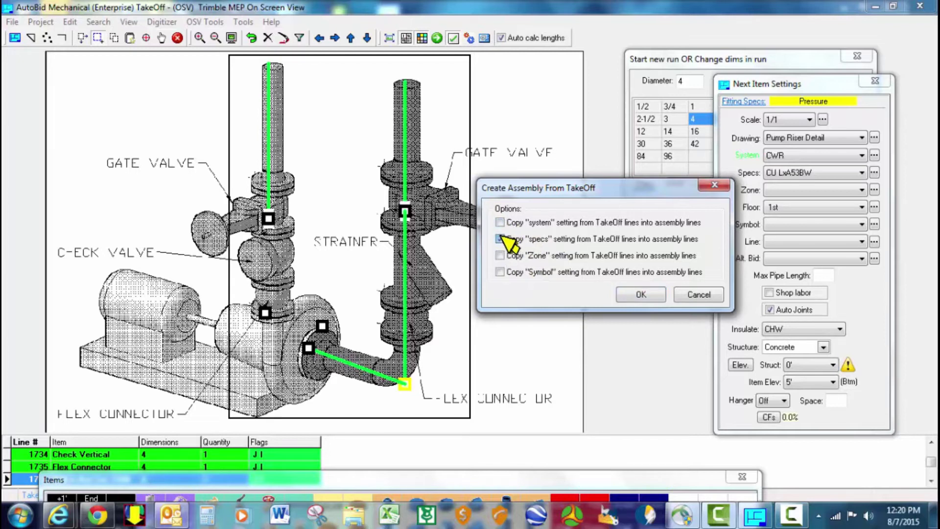
pyautogui.click(500, 237)
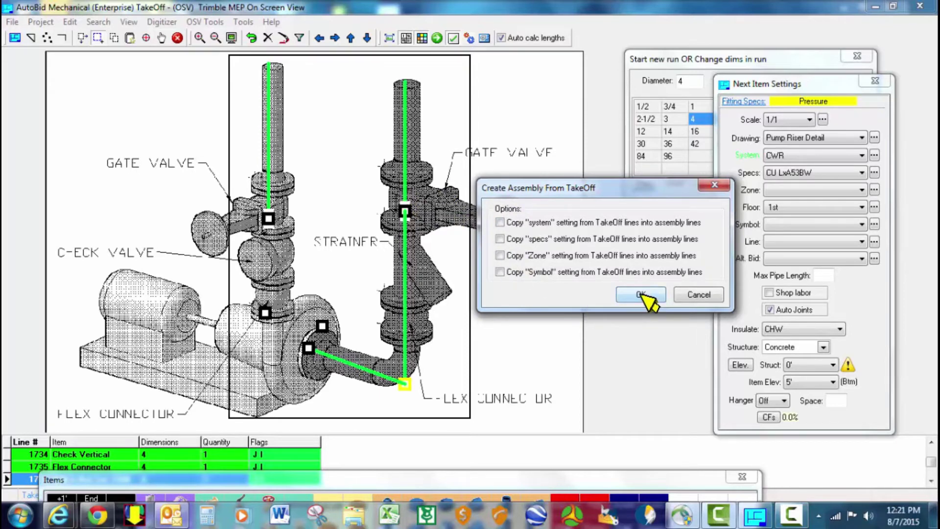
pyautogui.click(641, 295)
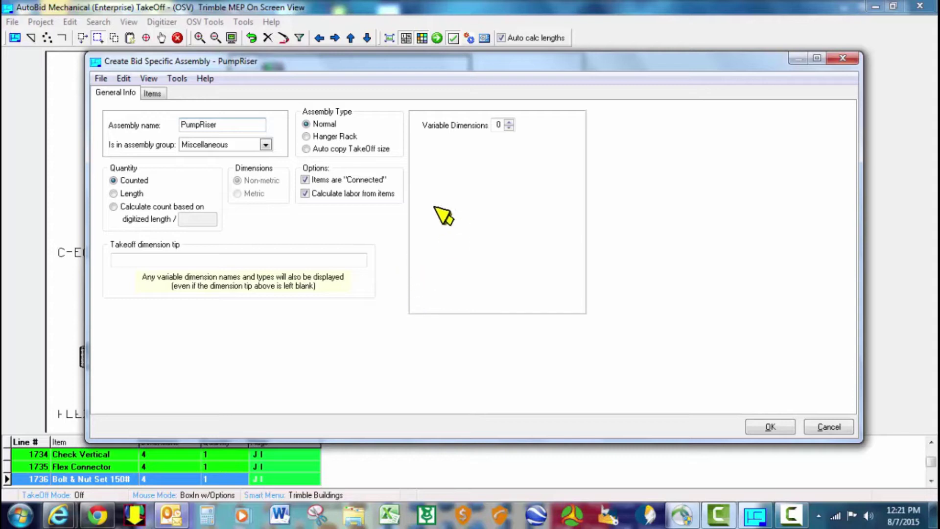
# - Set Variable Dimensions to 2, named Inlet and Outlet, both with type Inches
pyautogui.click(156, 93)
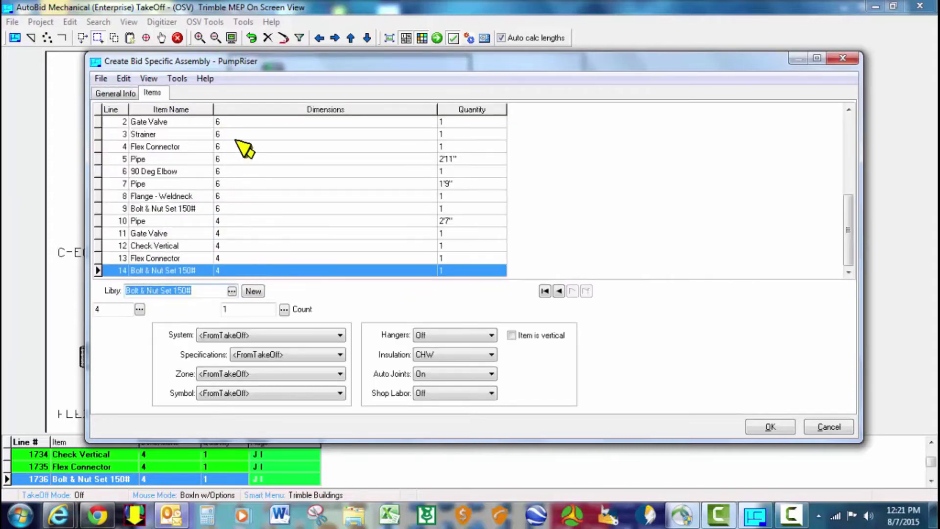
pyautogui.click(118, 93)
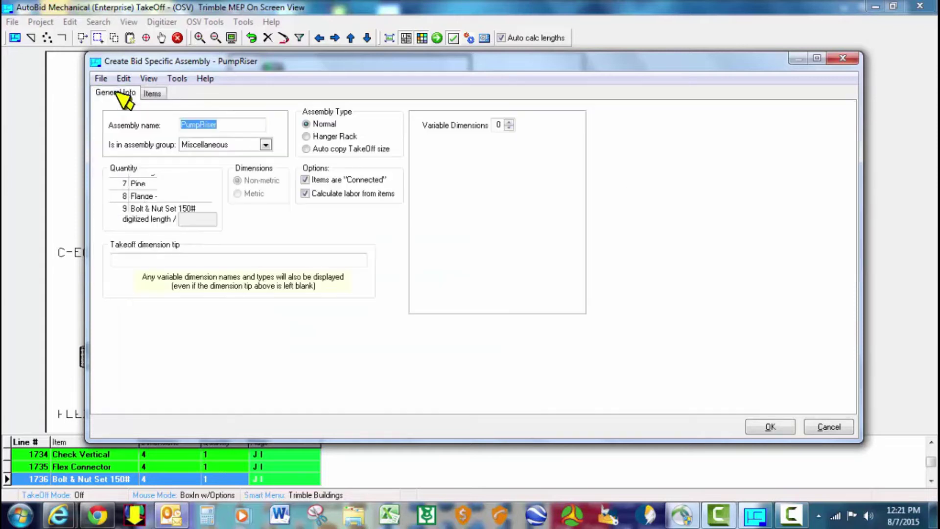
pyautogui.click(509, 122)
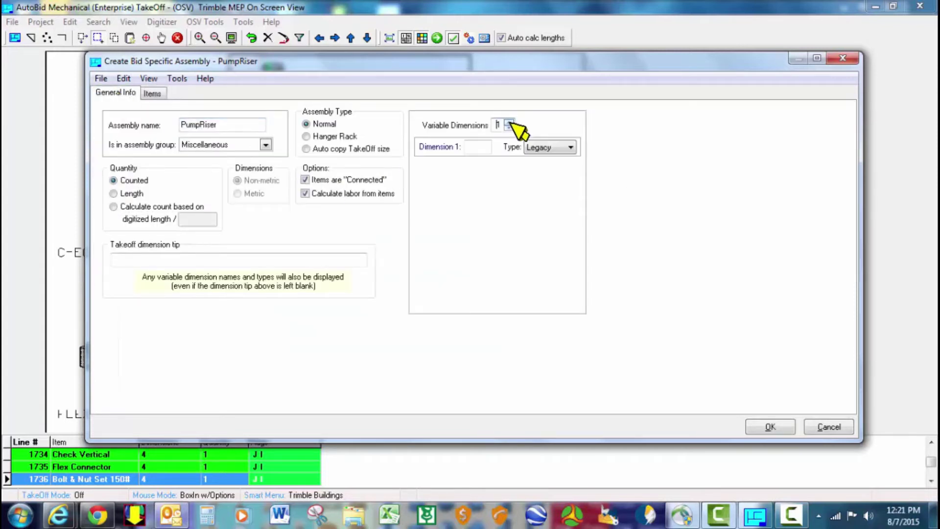
pyautogui.click(510, 122)
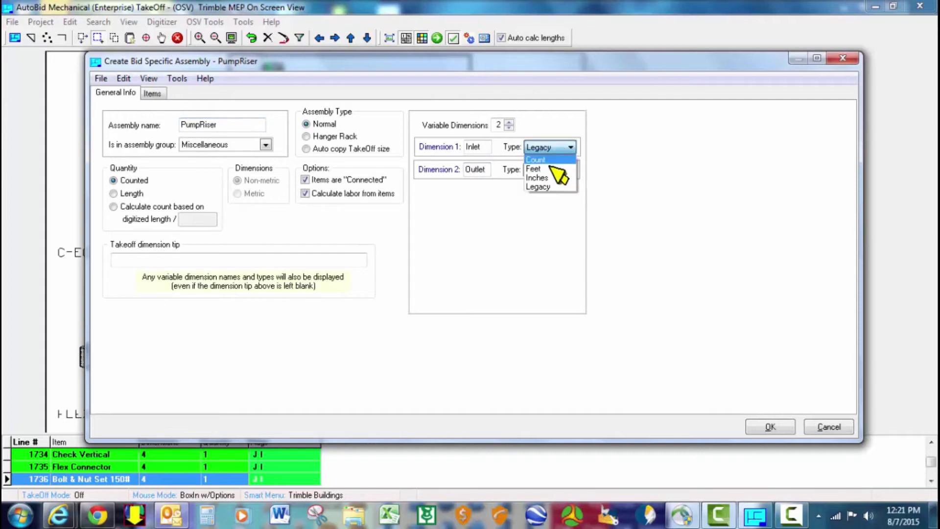
pyautogui.click(549, 177)
pyautogui.click(556, 170)
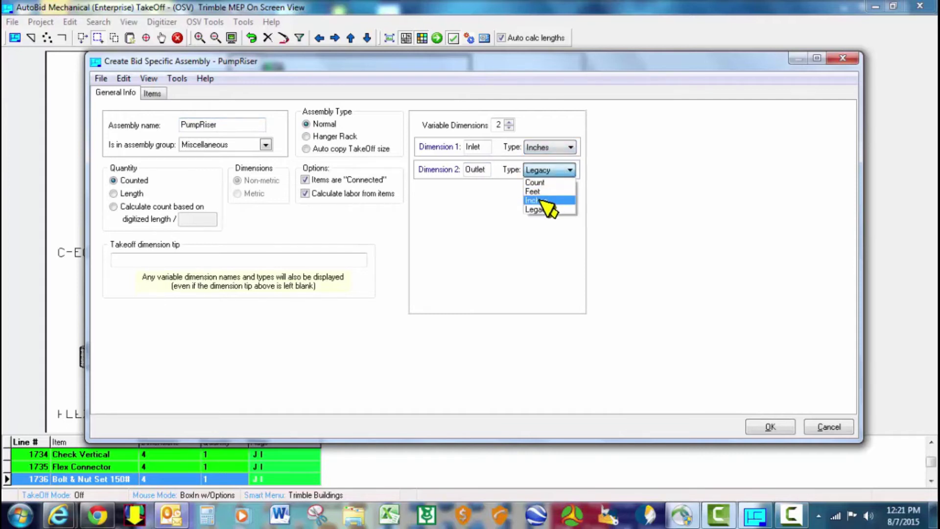
pyautogui.click(547, 200)
# - Replace every item dimension of 6 with [Inlet] using Replace Dimension
pyautogui.click(152, 93)
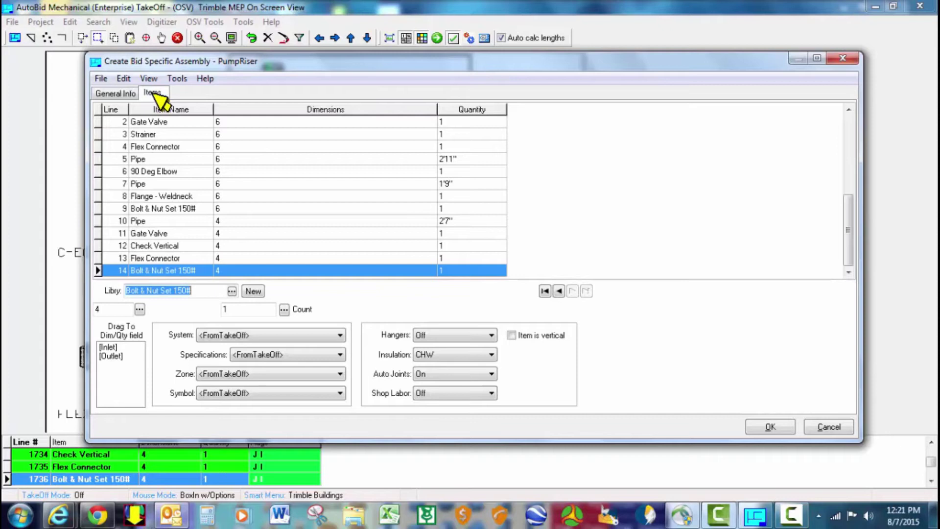
pyautogui.click(123, 78)
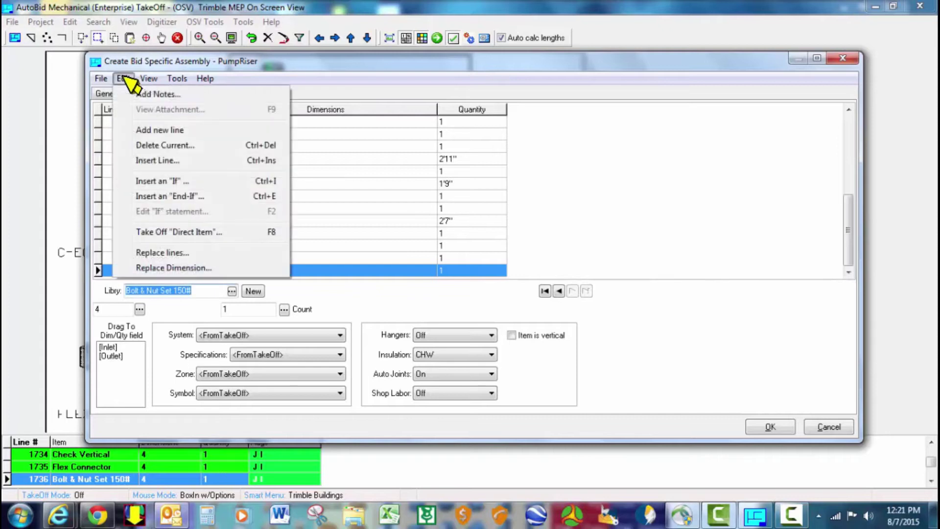
pyautogui.click(185, 269)
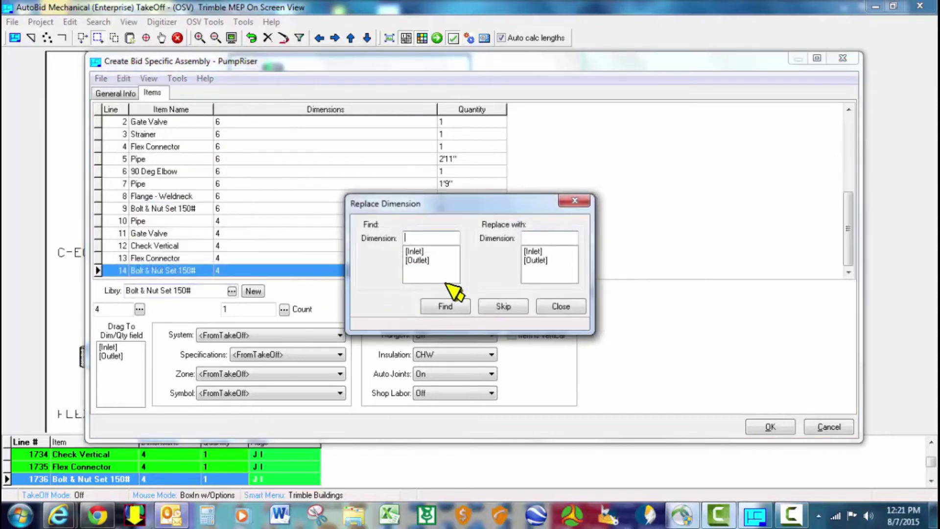
pyautogui.write('6')
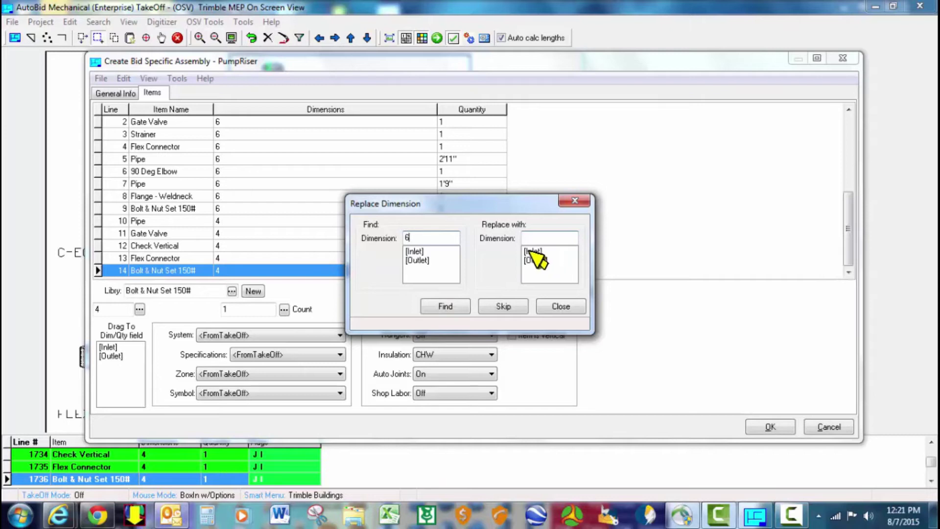
pyautogui.click(533, 251)
pyautogui.click(444, 306)
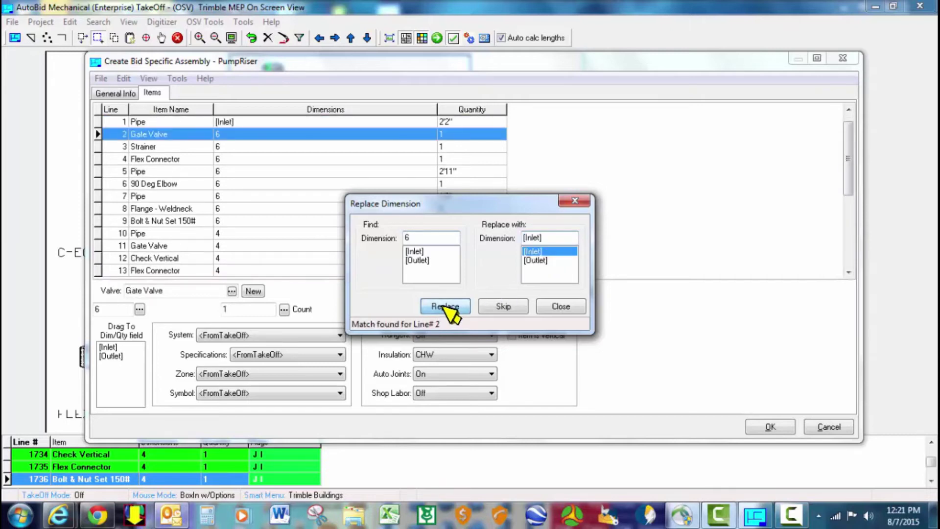
pyautogui.click(445, 306)
pyautogui.click(445, 306)
pyautogui.click(445, 306)
pyautogui.click(445, 305)
pyautogui.click(445, 306)
pyautogui.click(445, 306)
pyautogui.click(445, 306)
pyautogui.click(445, 305)
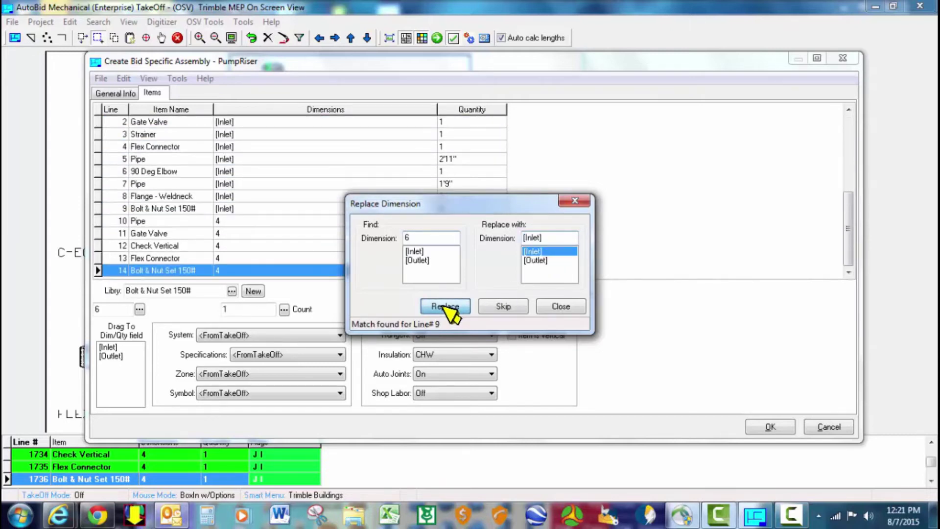
pyautogui.click(445, 306)
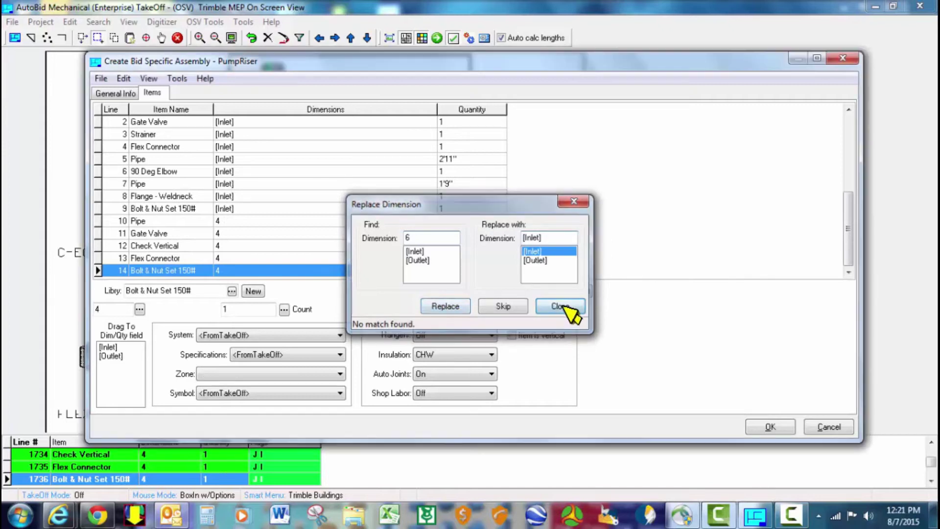
pyautogui.click(561, 306)
# - Replace every 4 dimension with [Outlet] on lines 10–14 and save the PumpRiser assembly
pyautogui.click(124, 79)
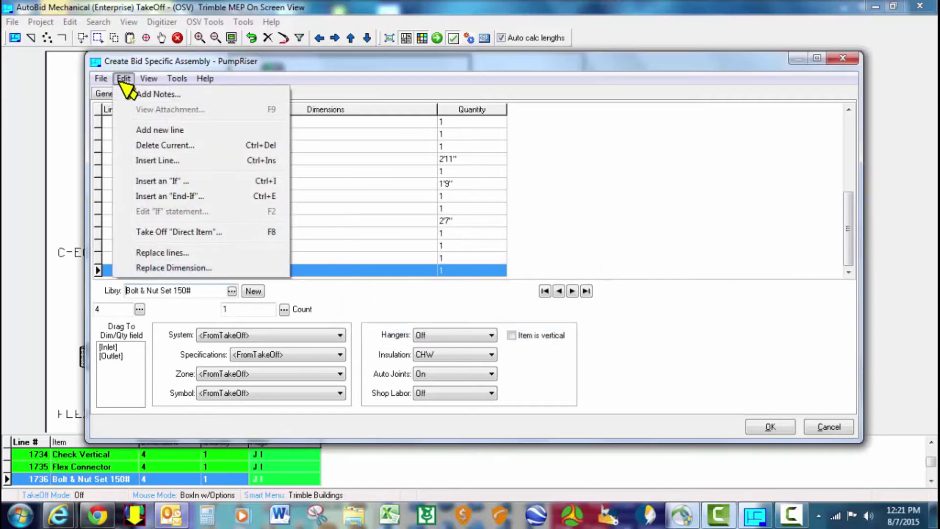
pyautogui.click(184, 268)
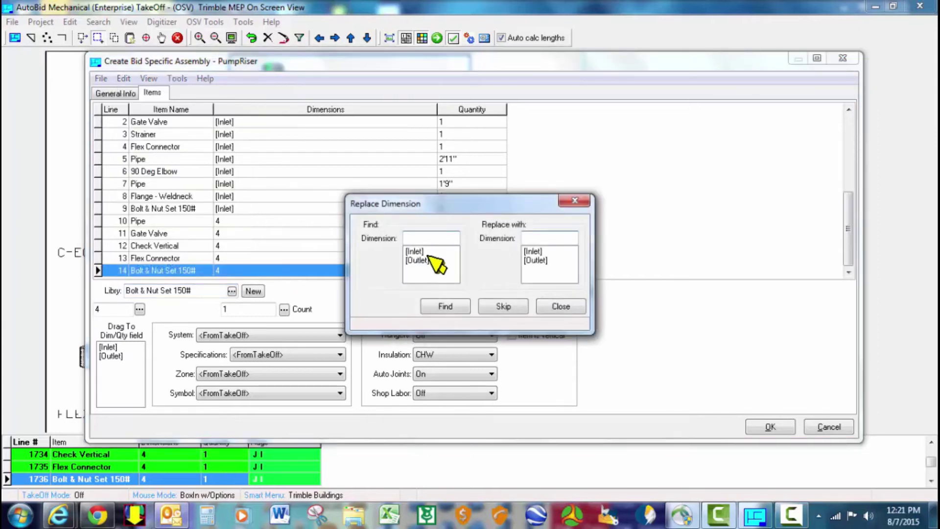
pyautogui.write('4')
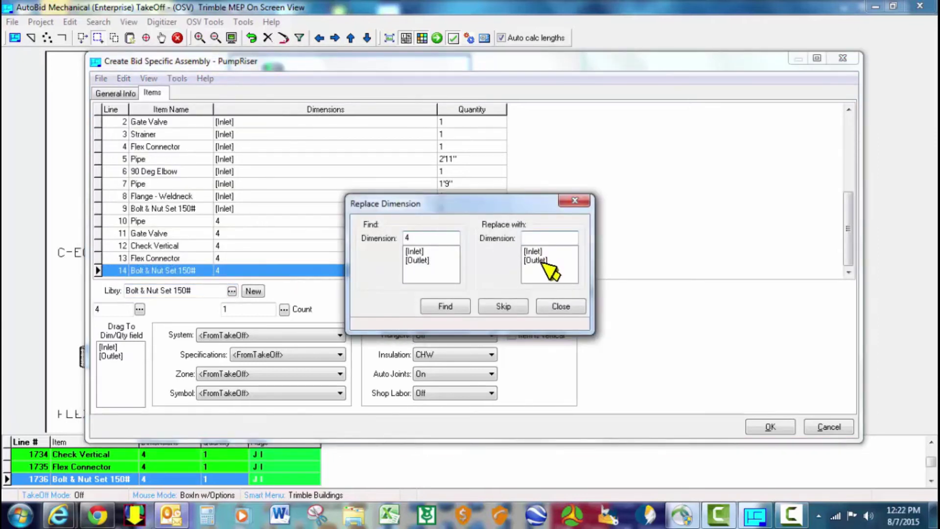
pyautogui.click(536, 260)
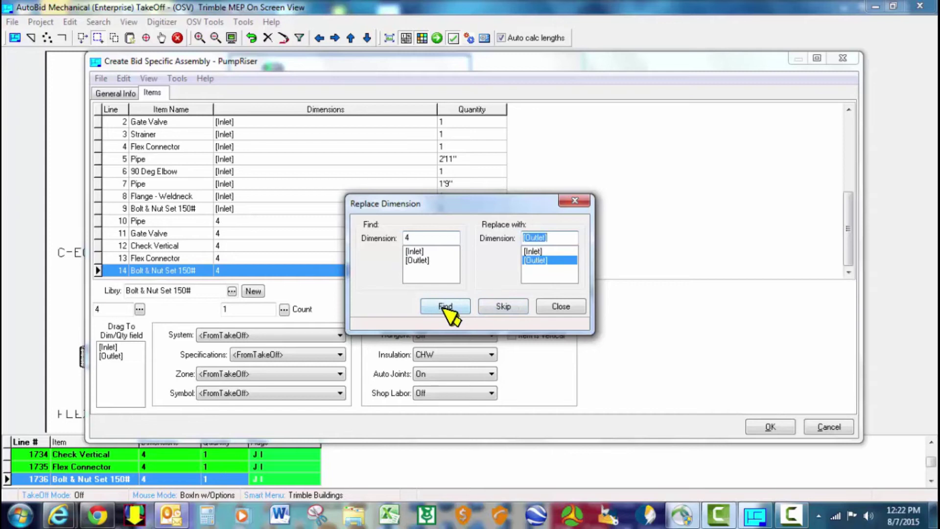
pyautogui.click(445, 306)
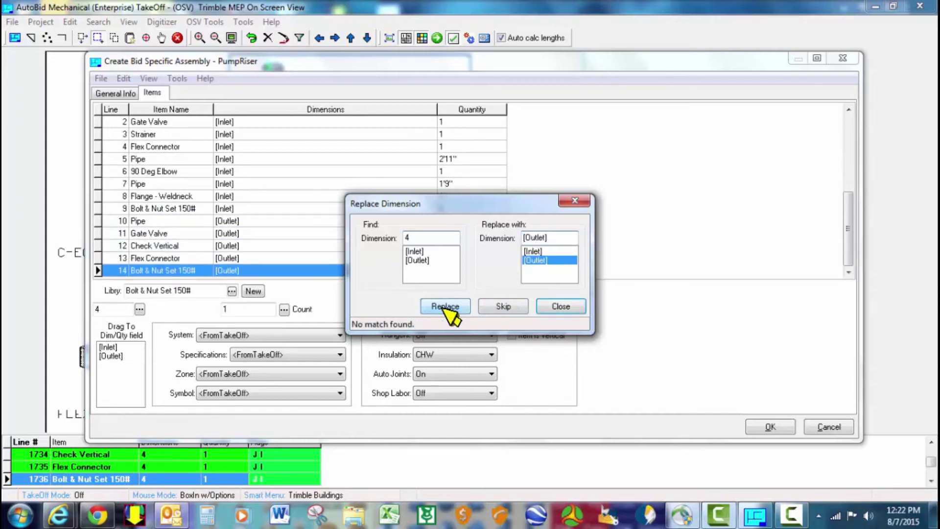
pyautogui.click(558, 306)
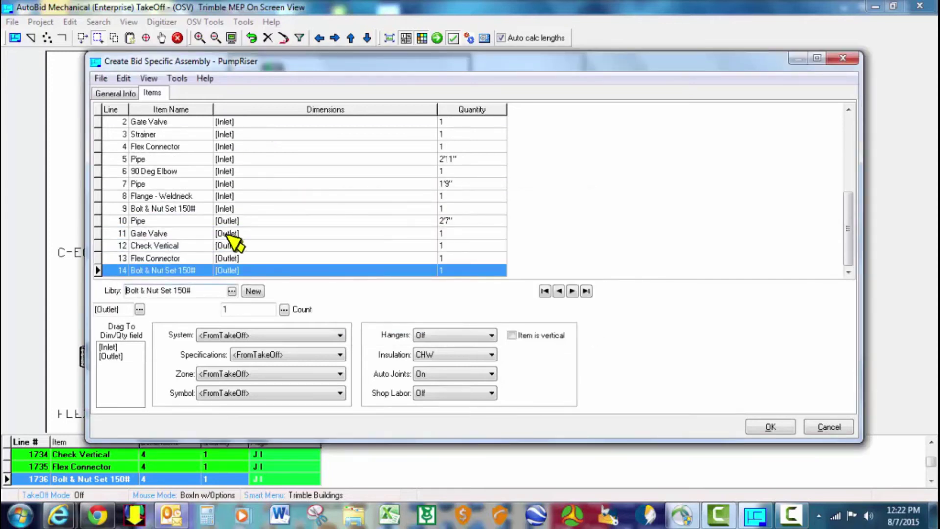
pyautogui.click(770, 427)
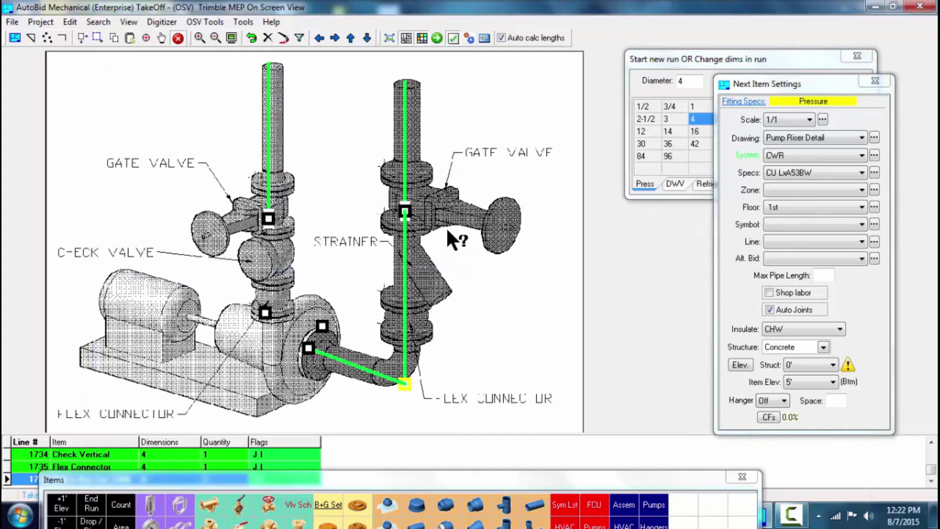
# - Place the PumpRiser assembly on the drawing with Inlet 8 and Outlet 6
pyautogui.click(470, 39)
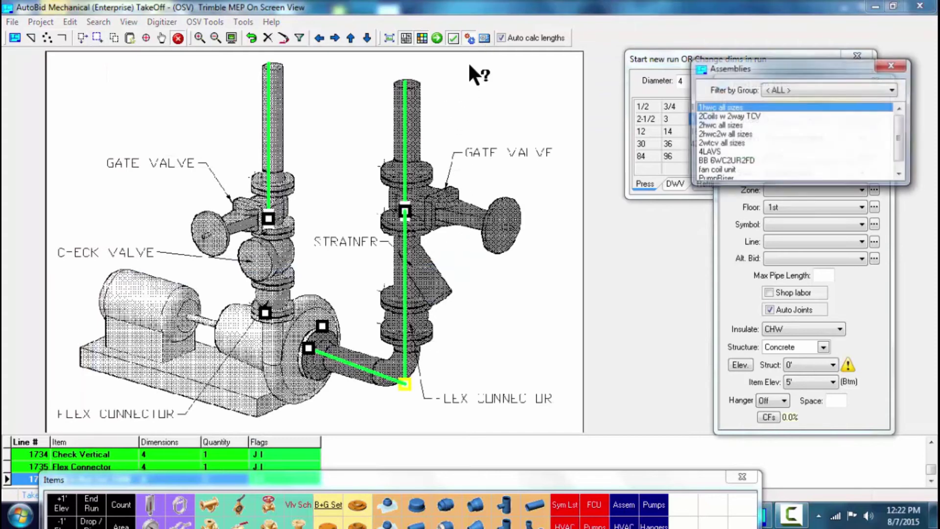
pyautogui.moveTo(760, 185); pyautogui.dragTo(762, 267)
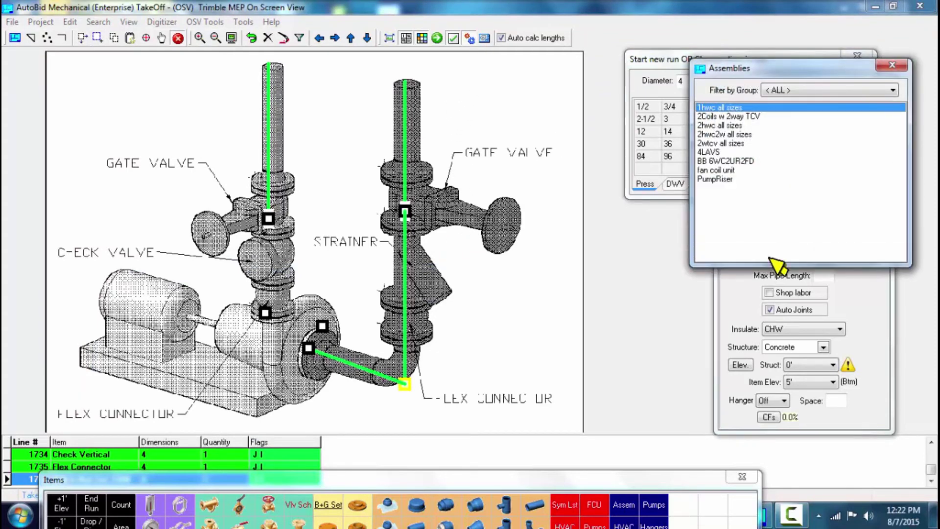
pyautogui.click(726, 179)
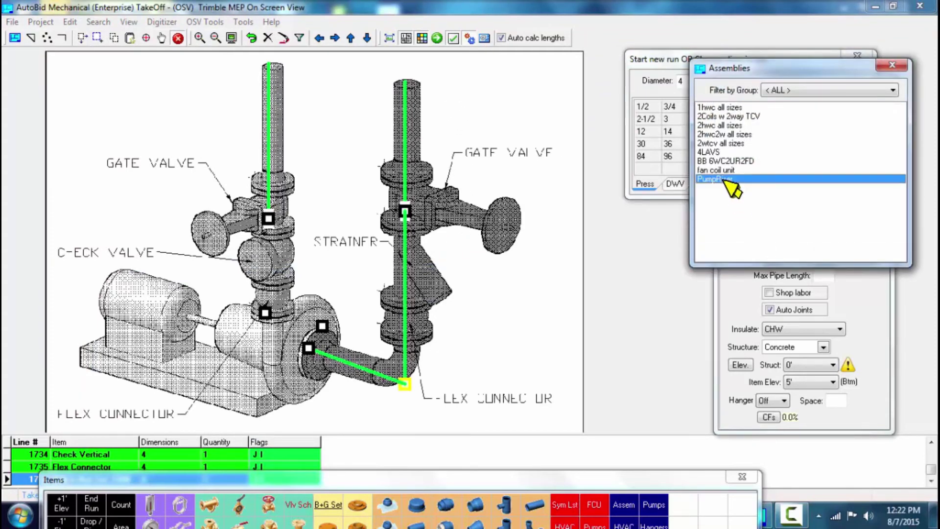
pyautogui.click(466, 102)
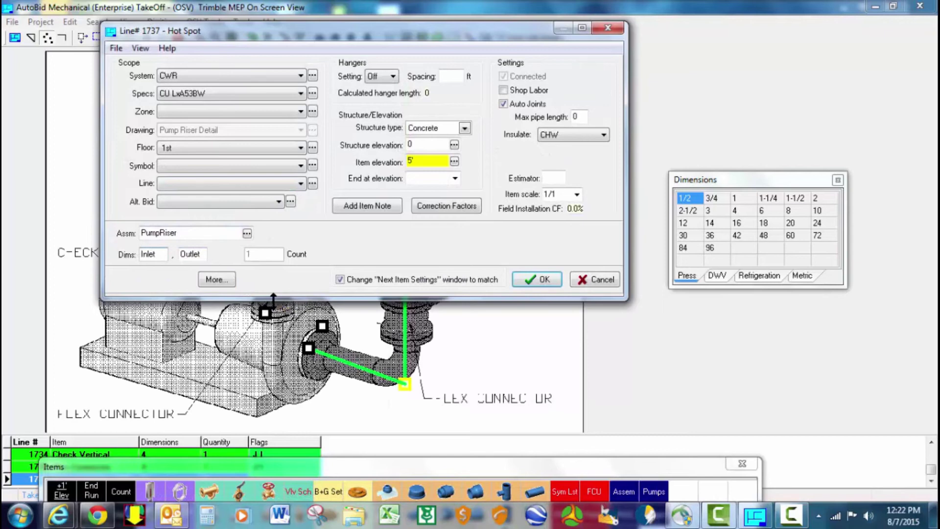
pyautogui.click(789, 211)
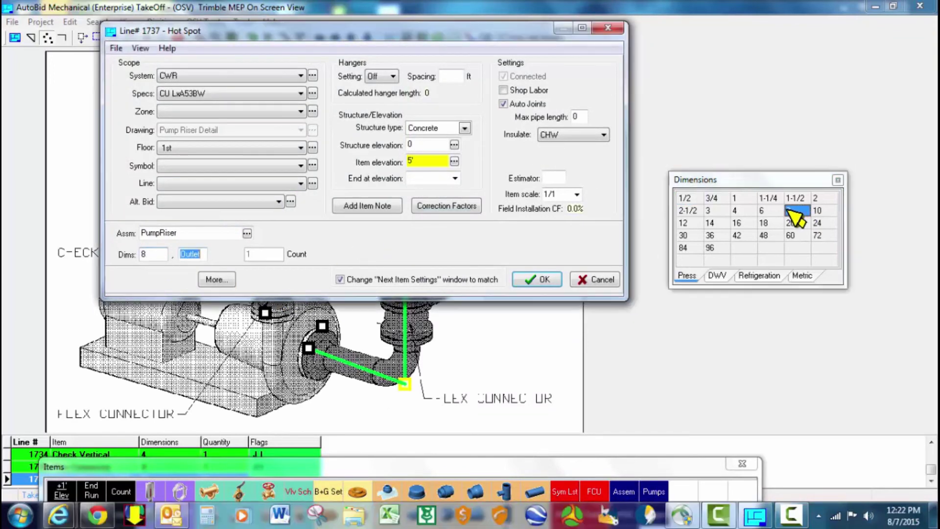
pyautogui.click(762, 212)
pyautogui.click(537, 277)
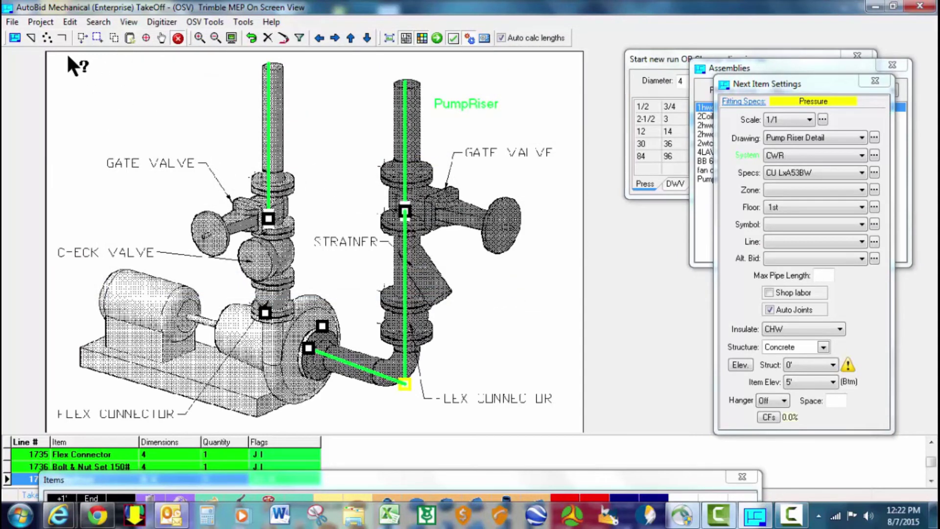
# - Mark a row of count points across the top of the drawing and end the run
pyautogui.click(47, 38)
pyautogui.click(88, 97)
pyautogui.click(116, 97)
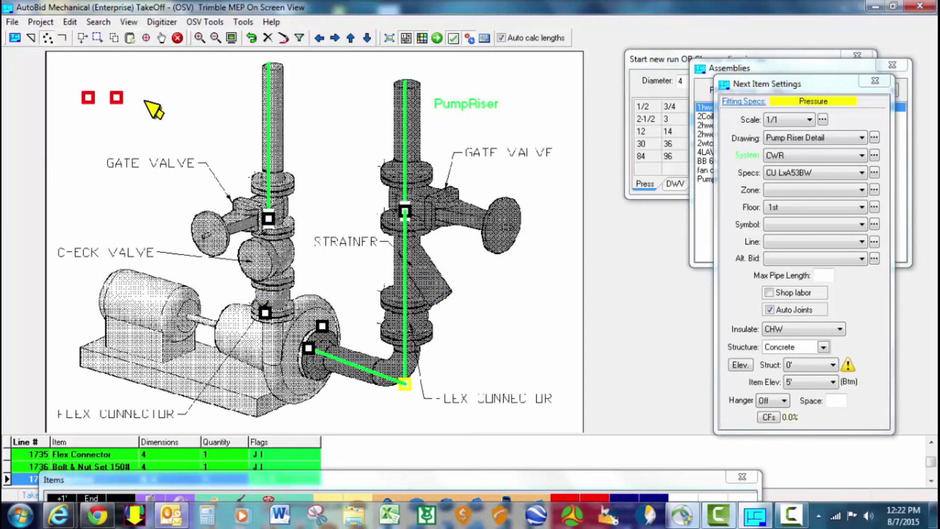
pyautogui.click(144, 98)
pyautogui.click(165, 97)
pyautogui.click(192, 98)
pyautogui.click(214, 97)
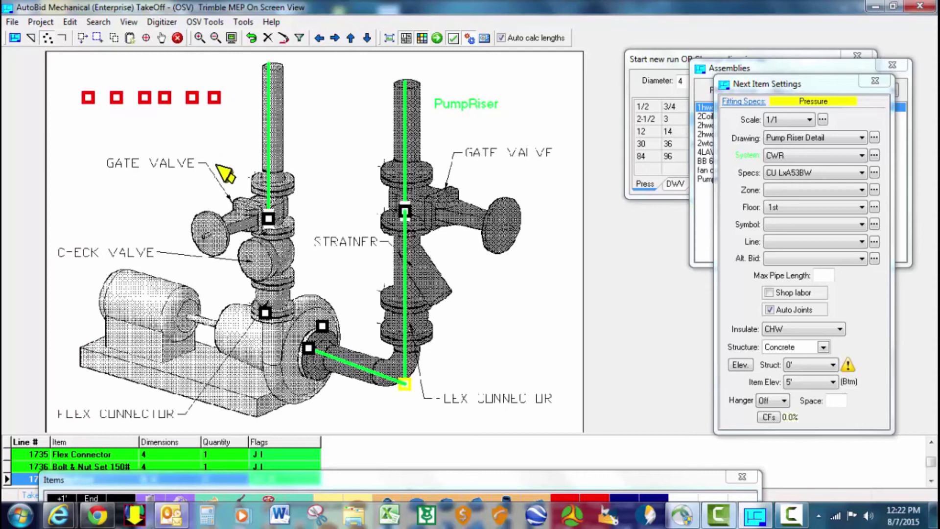
pyautogui.rightClick(191, 153)
pyautogui.click(214, 158)
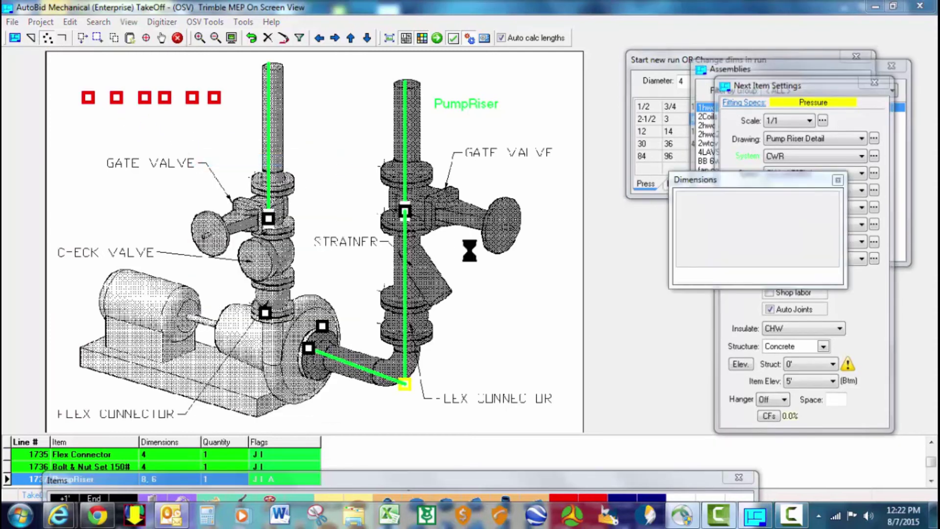
# - Assign Assem > PumpRiser to the counted points with inlet size 8
pyautogui.click(603, 187)
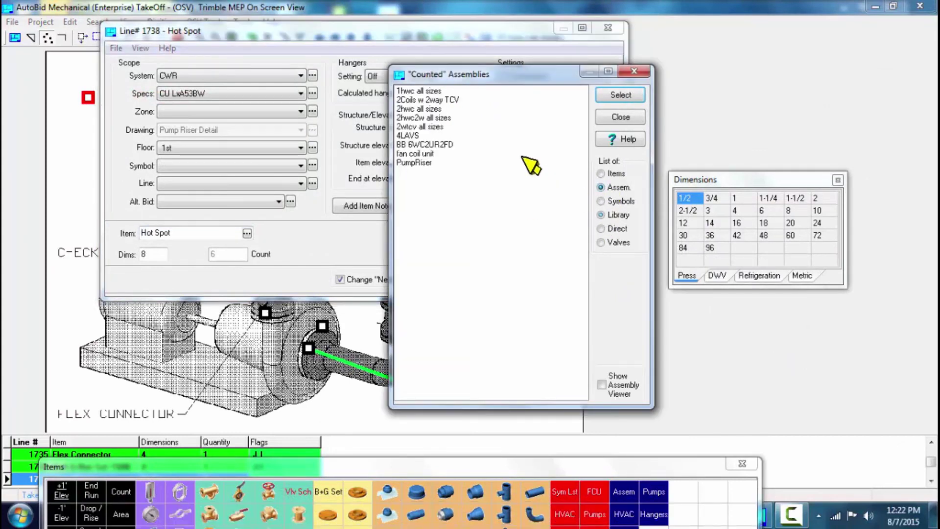
pyautogui.doubleClick(437, 163)
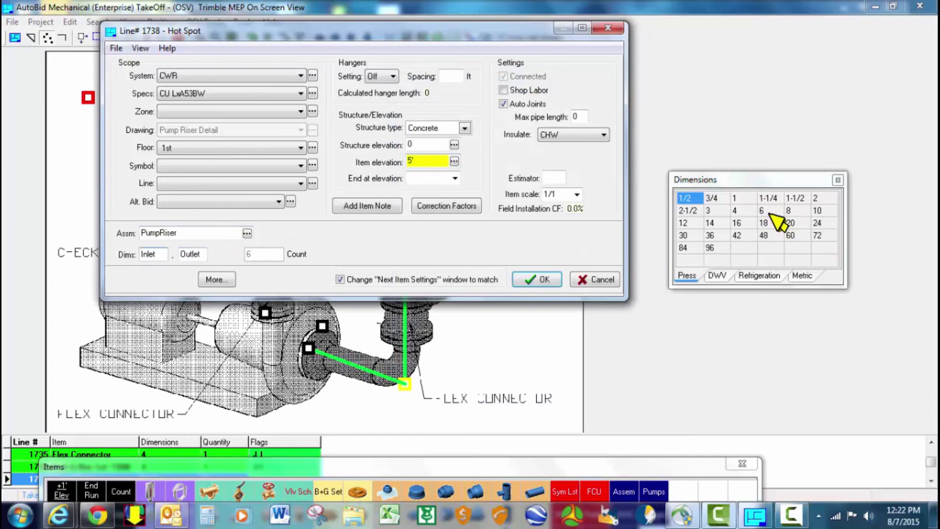
pyautogui.click(789, 211)
pyautogui.click(539, 280)
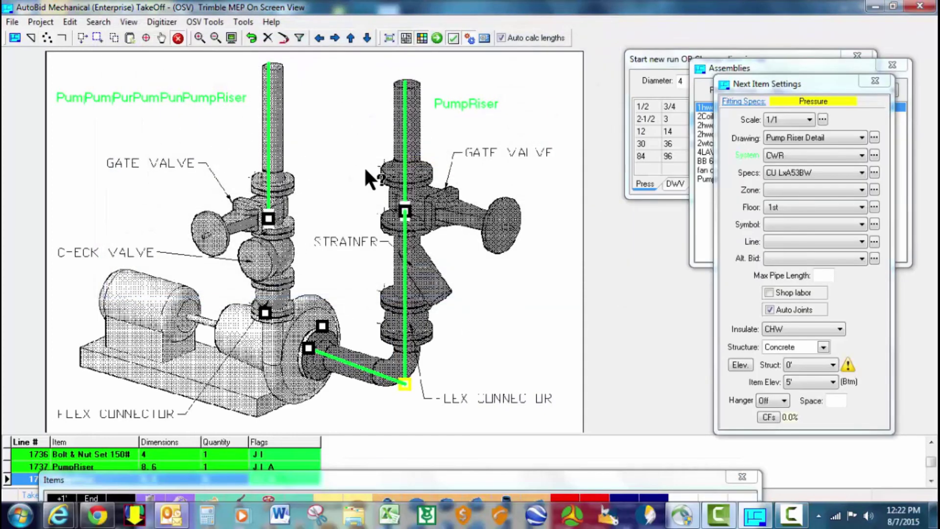
pyautogui.scroll(3, 365, 175)
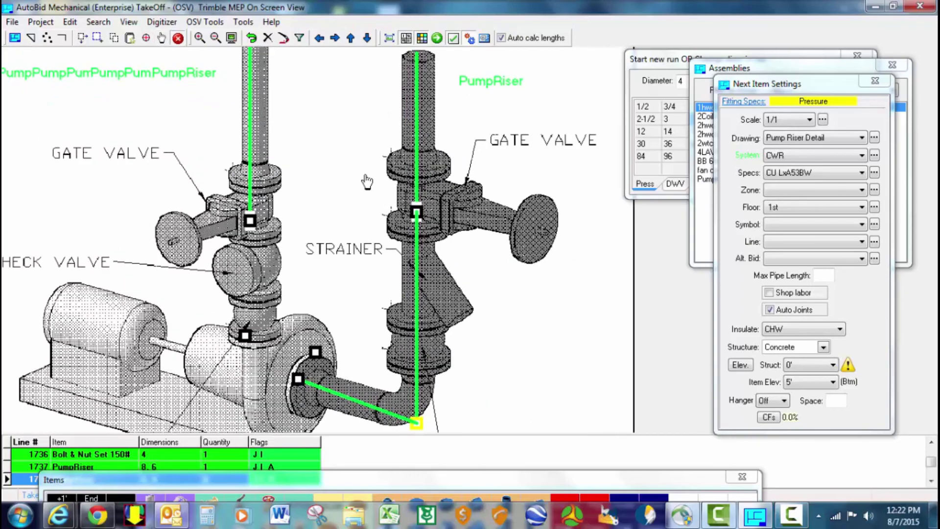